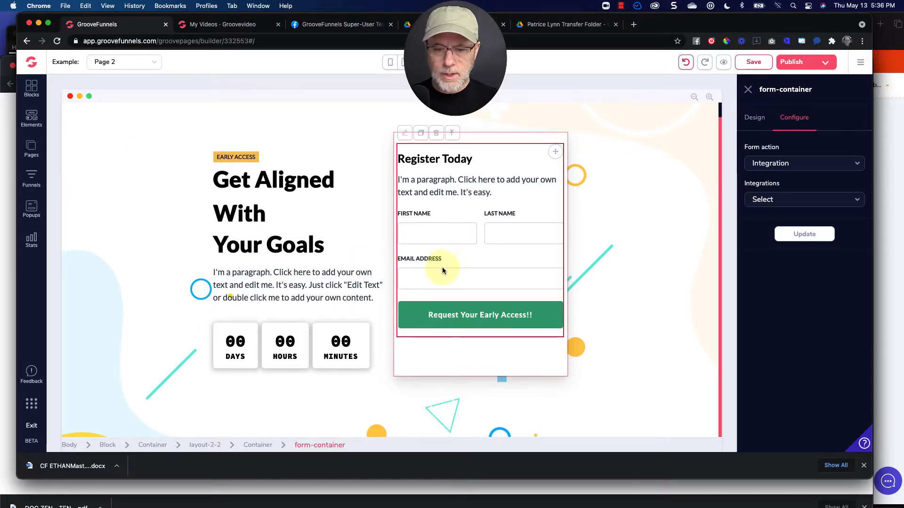
Inspect the registration form's name and email fields, then reselect the form container.
{"action": "left_click", "coordinate": [496, 258]}
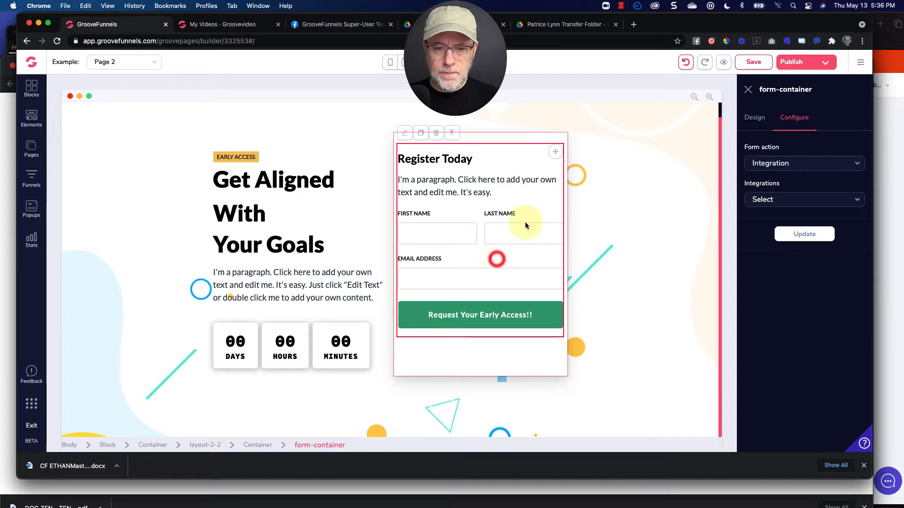
{"action": "left_click", "coordinate": [456, 230]}
{"action": "left_click", "coordinate": [513, 232]}
{"action": "left_click", "coordinate": [473, 278]}
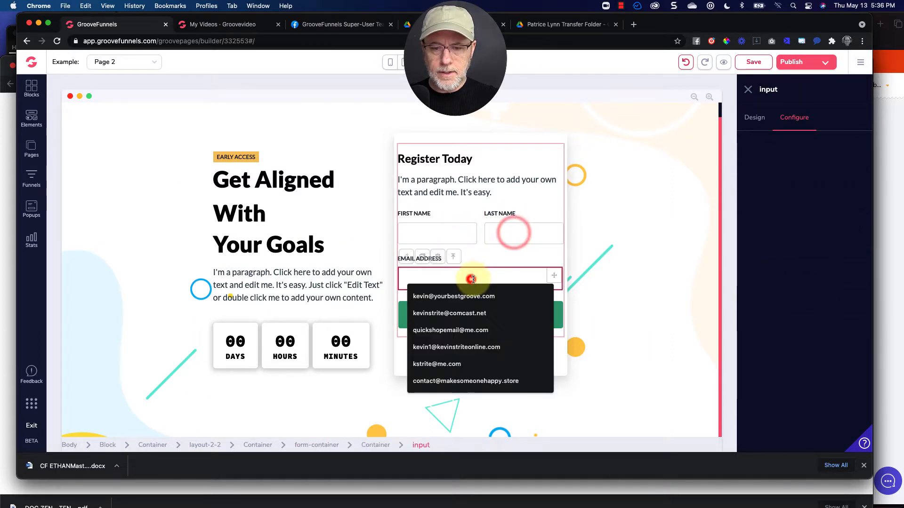
{"action": "left_click", "coordinate": [476, 261]}
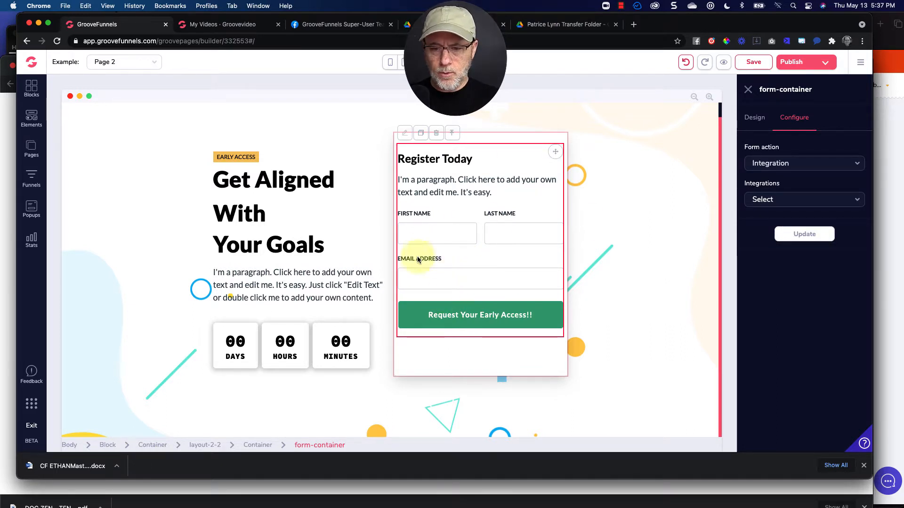
Review the form container's Integration action and the list of available integrations.
{"action": "left_click", "coordinate": [765, 164]}
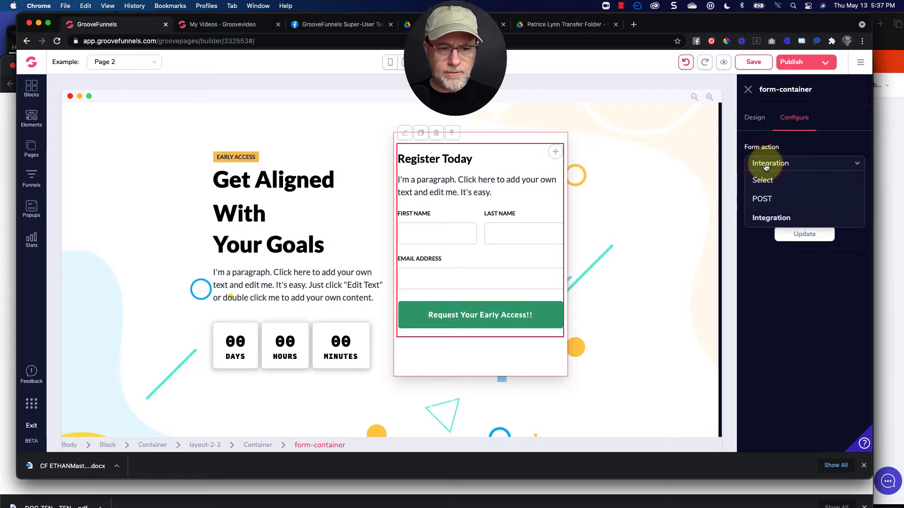
{"action": "left_click", "coordinate": [771, 217]}
{"action": "left_click", "coordinate": [767, 199]}
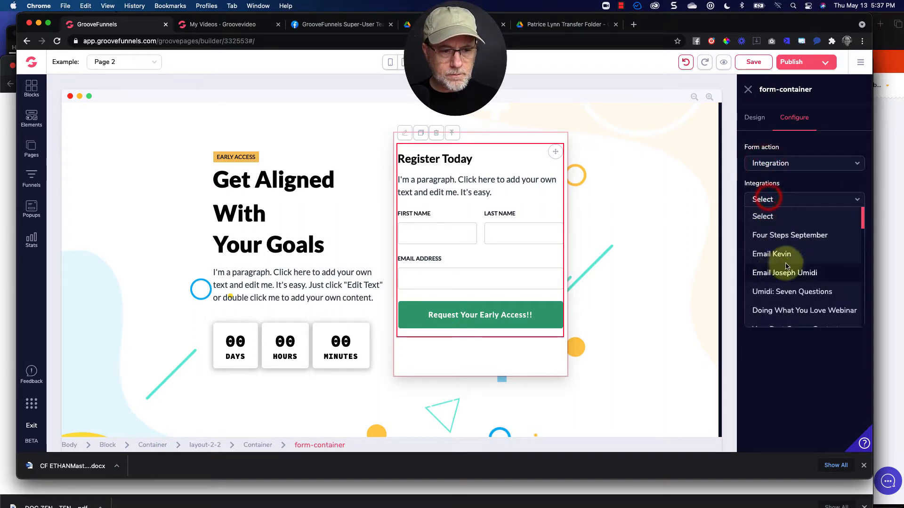
{"action": "scroll", "coordinate": [785, 266], "scroll_direction": "down", "scroll_amount": 5}
{"action": "scroll", "coordinate": [787, 265], "scroll_direction": "up", "scroll_amount": 8}
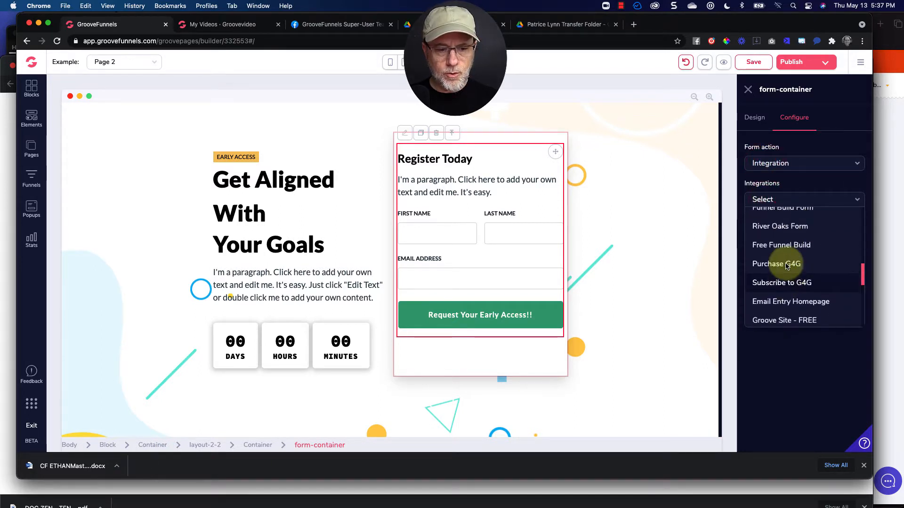
{"action": "left_click", "coordinate": [770, 200]}
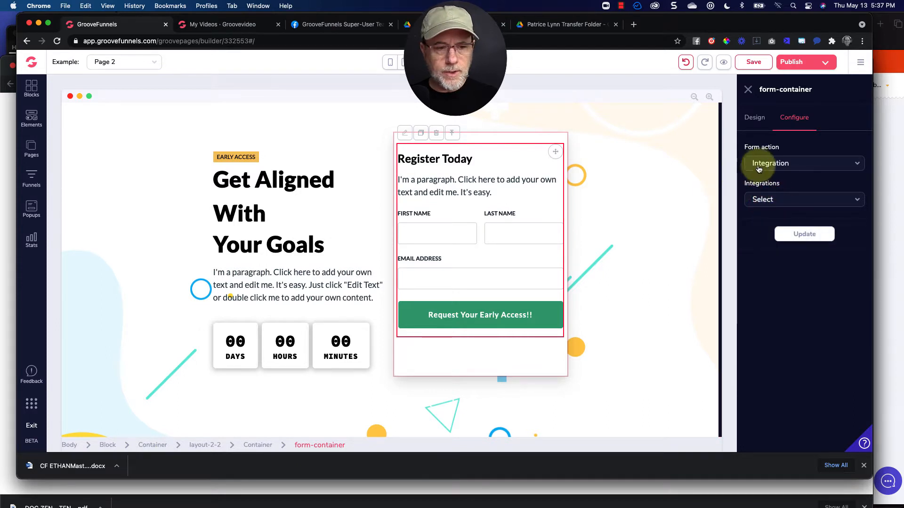
Set the form container's action to POST and focus the Form POST URL field.
{"action": "left_click", "coordinate": [765, 165]}
{"action": "left_click", "coordinate": [764, 196]}
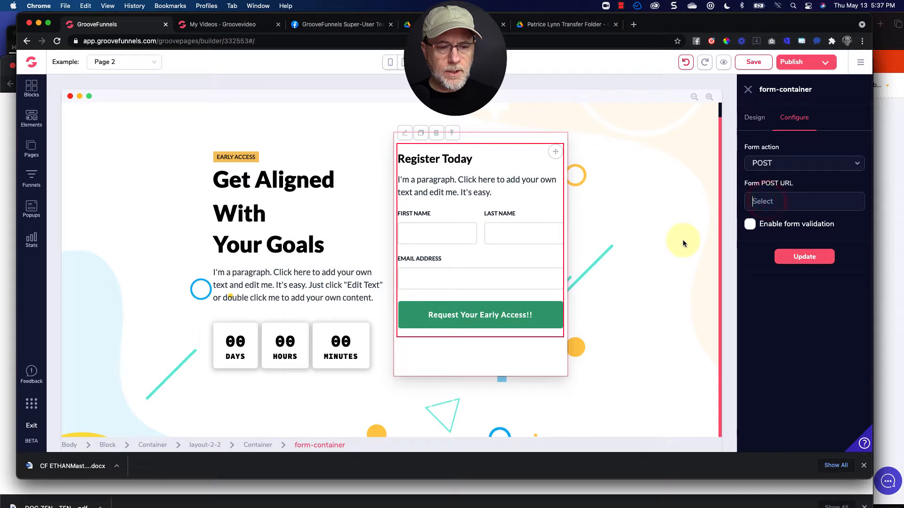
{"action": "left_click", "coordinate": [765, 202]}
Switch to Integrately and start a new automation from My Automations.
{"action": "key", "text": "super+Tab"}
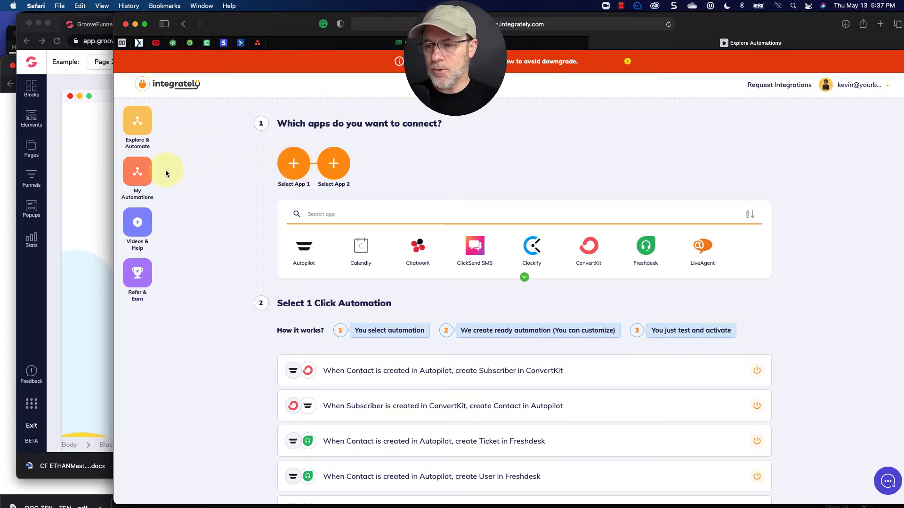
{"action": "left_click", "coordinate": [140, 171]}
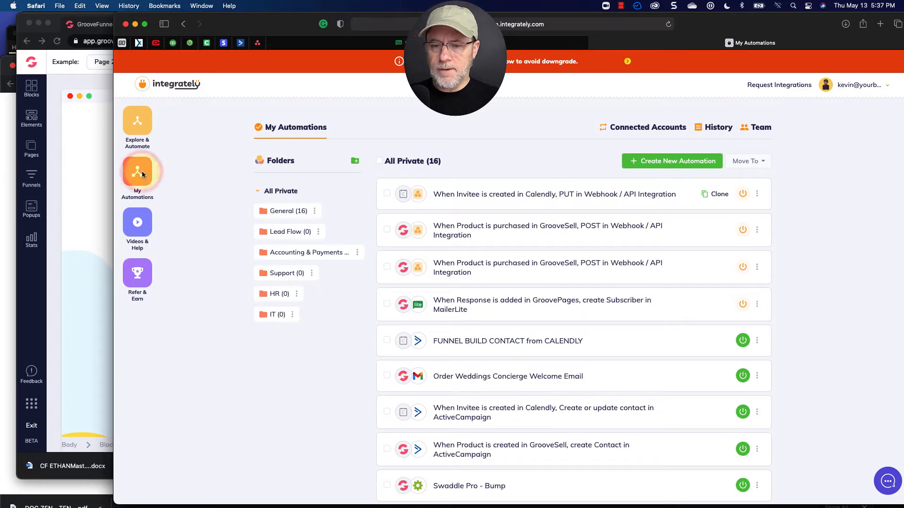
{"action": "left_click", "coordinate": [656, 160]}
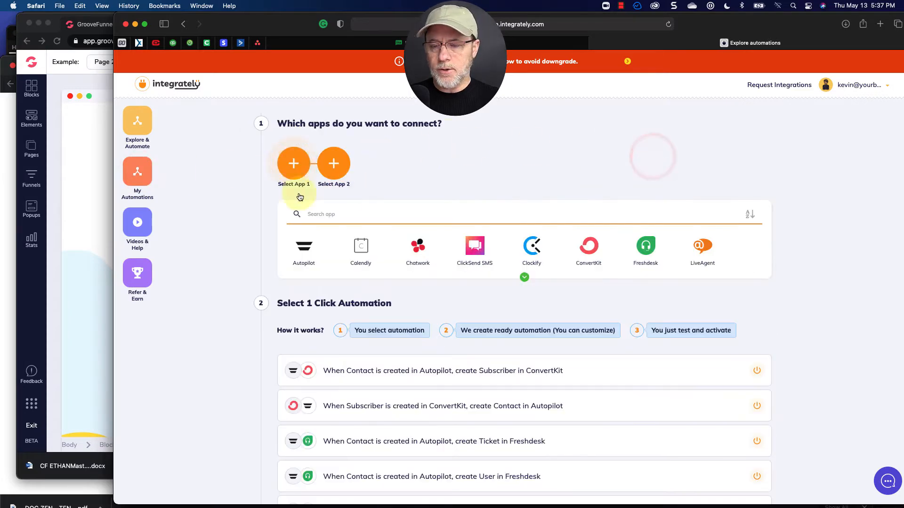
Search for Groove and select GroovePages as the first app.
{"action": "left_click", "coordinate": [327, 214]}
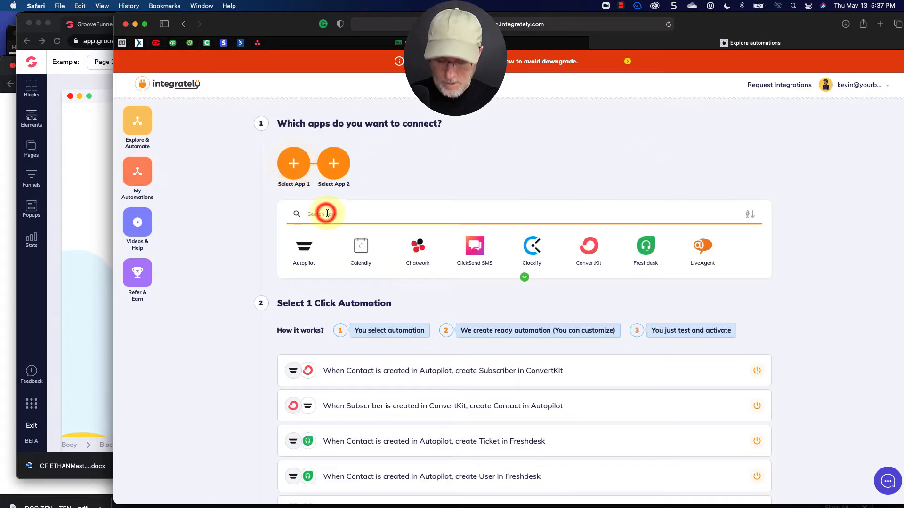
{"action": "type", "text": "Groove"}
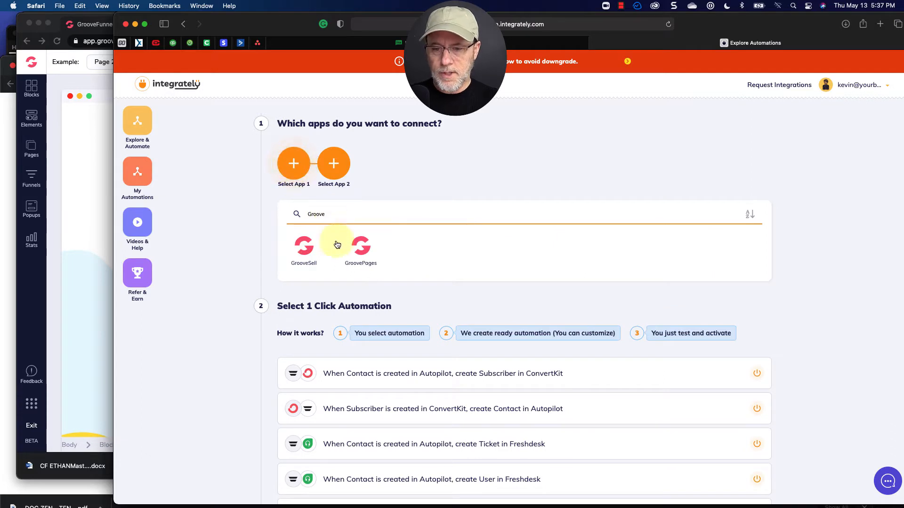
{"action": "left_click", "coordinate": [362, 249]}
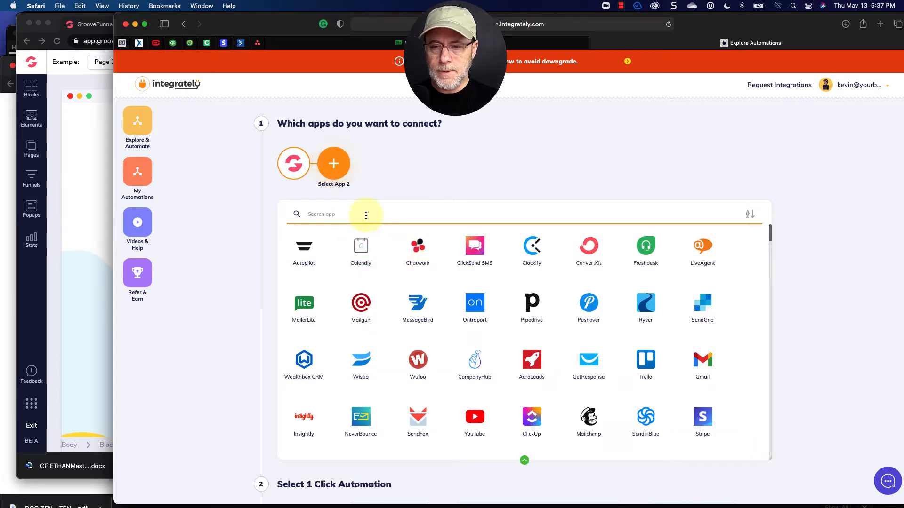
Search for mailer and select MailerLite as the second app.
{"action": "left_click", "coordinate": [339, 215]}
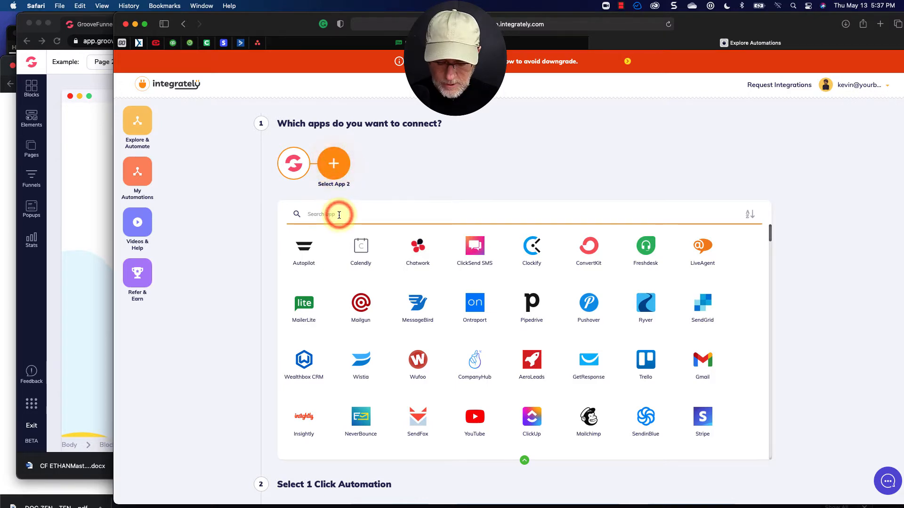
{"action": "type", "text": "mailer"}
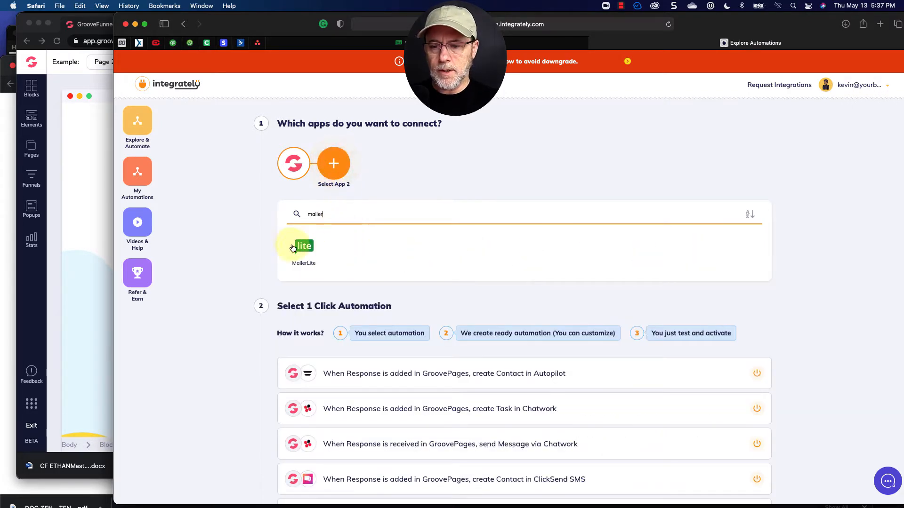
{"action": "left_click", "coordinate": [292, 248]}
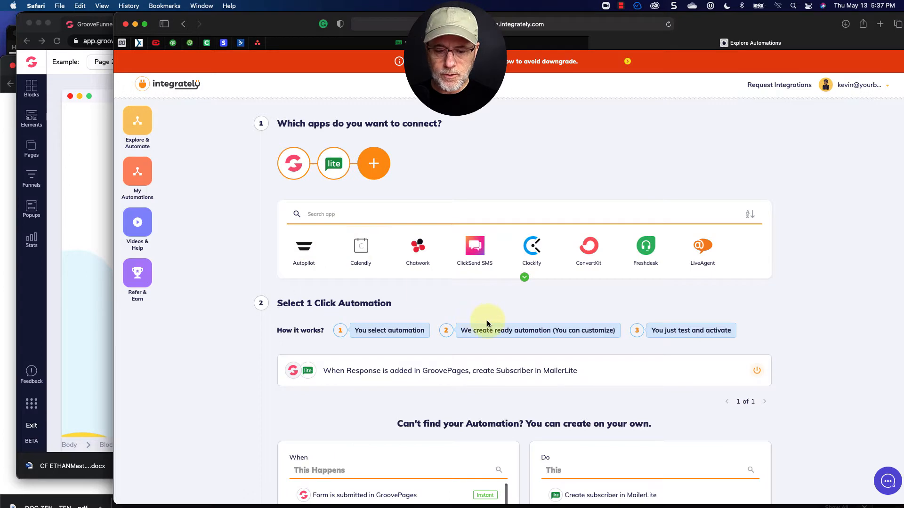
Create a custom automation: Form is submitted in GroovePages triggers Create subscriber in MailerLite, and open the Automation Builder.
{"action": "scroll", "coordinate": [487, 324], "scroll_direction": "down", "scroll_amount": 5}
{"action": "left_click", "coordinate": [445, 332]}
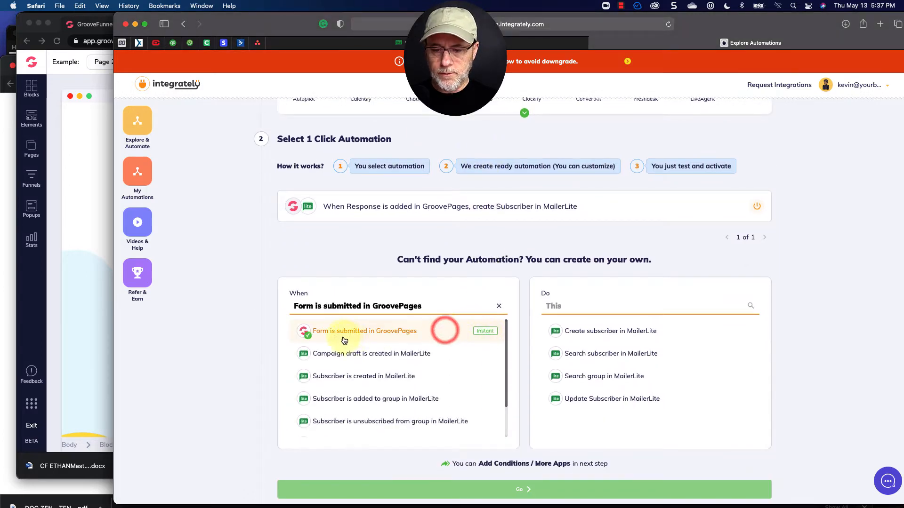
{"action": "scroll", "coordinate": [414, 339], "scroll_direction": "down", "scroll_amount": 2}
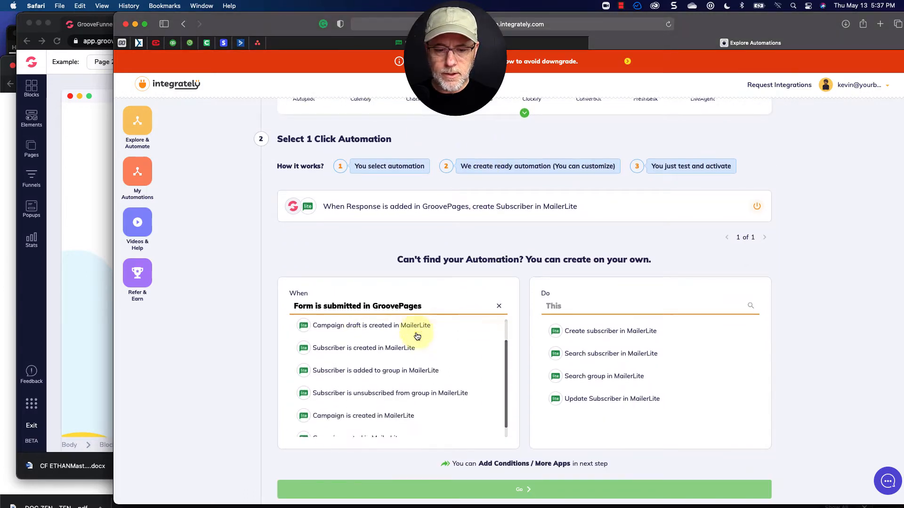
{"action": "left_click", "coordinate": [605, 335]}
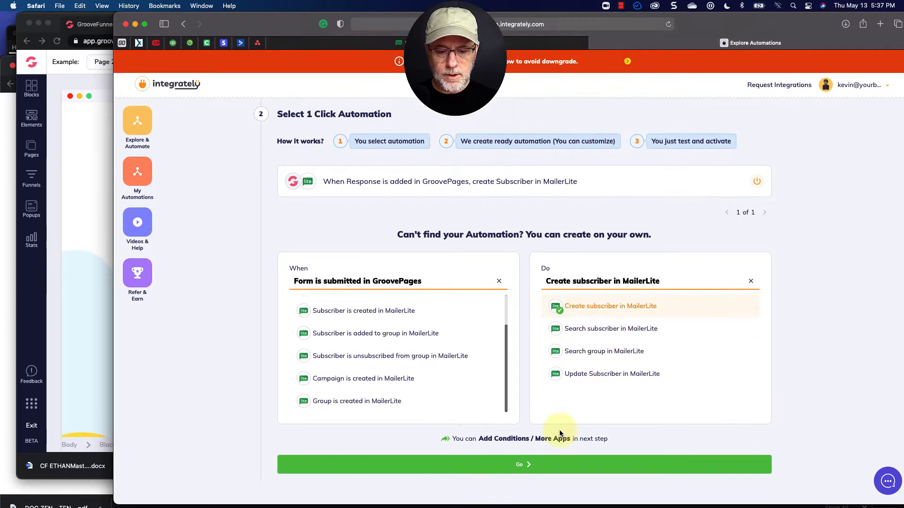
{"action": "left_click", "coordinate": [521, 465]}
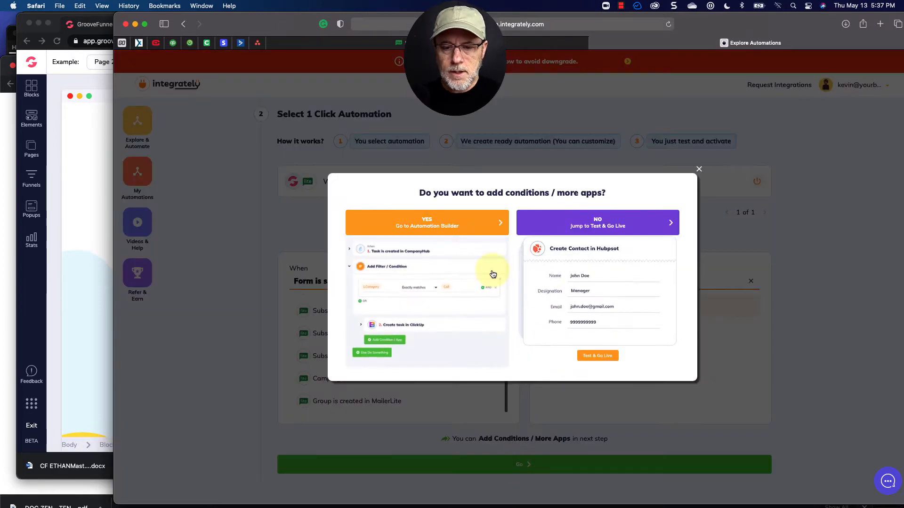
{"action": "left_click", "coordinate": [418, 223]}
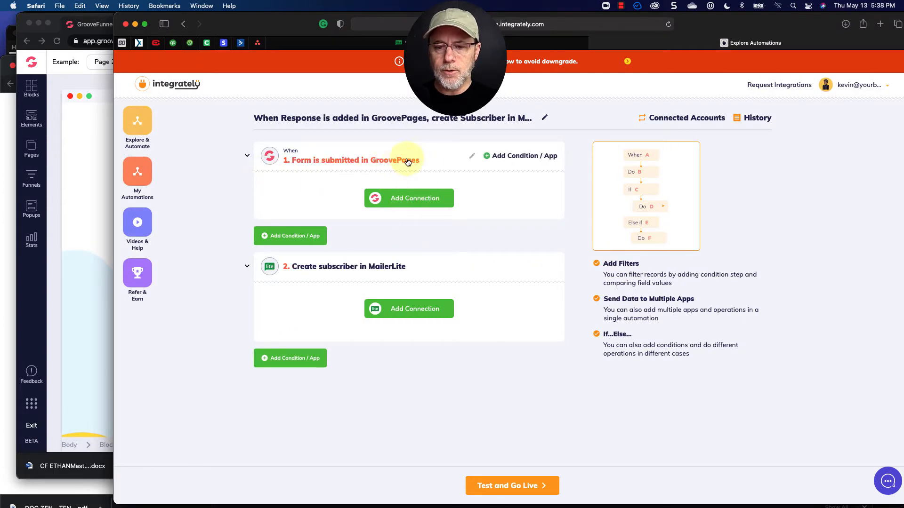
Add a GroovePages connection and copy its webhook URL.
{"action": "left_click", "coordinate": [399, 200]}
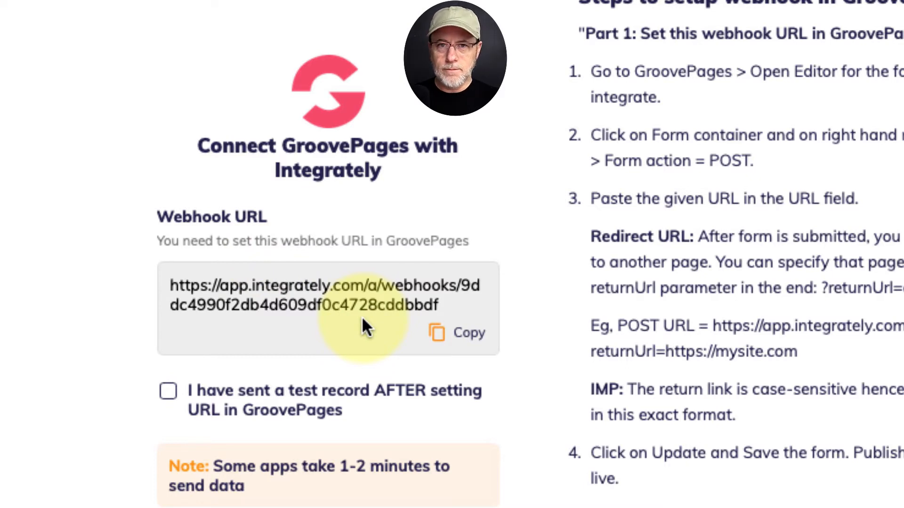
{"action": "left_click", "coordinate": [469, 334]}
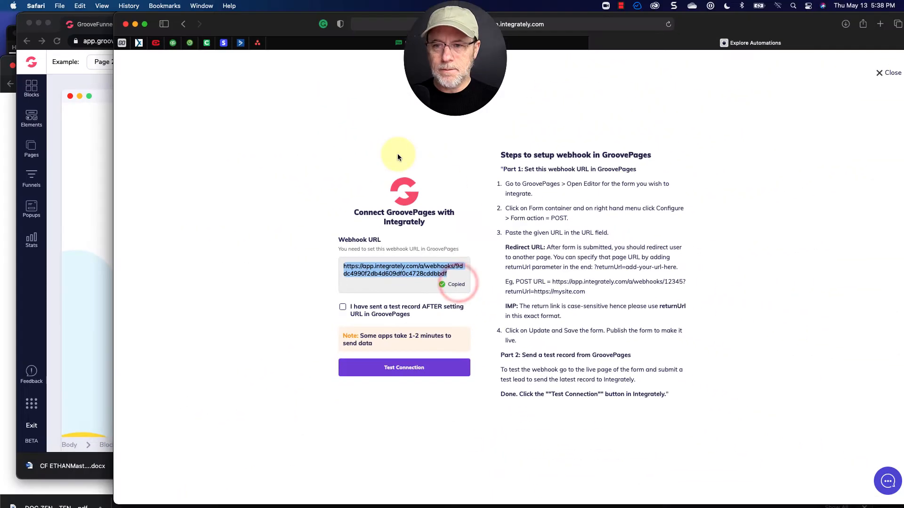
Switch back to the page builder, paste the webhook URL as the Form POST URL, and update the form.
{"action": "key", "text": "super+Tab"}
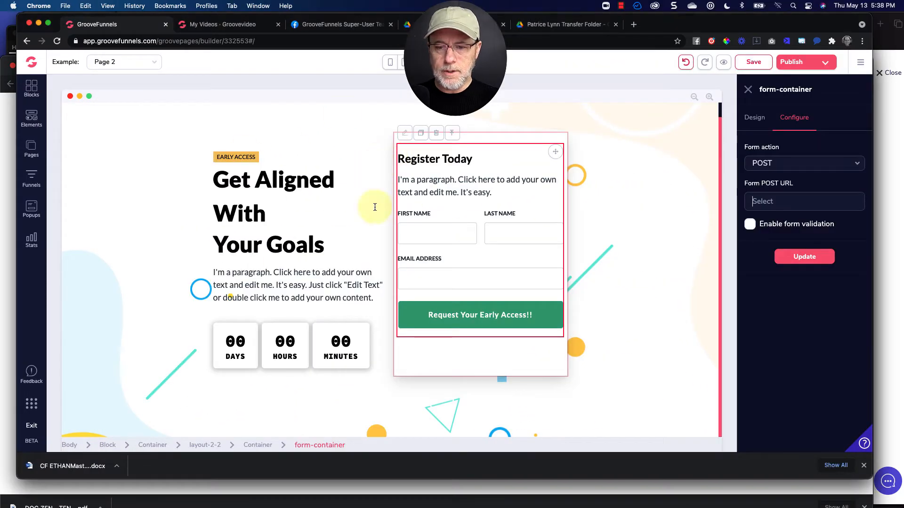
{"action": "left_click", "coordinate": [763, 202]}
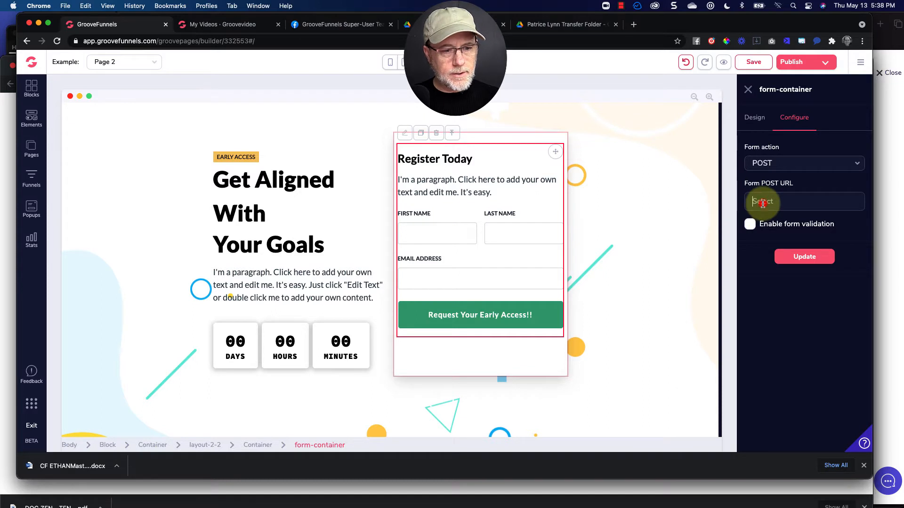
{"action": "key", "text": "super+v"}
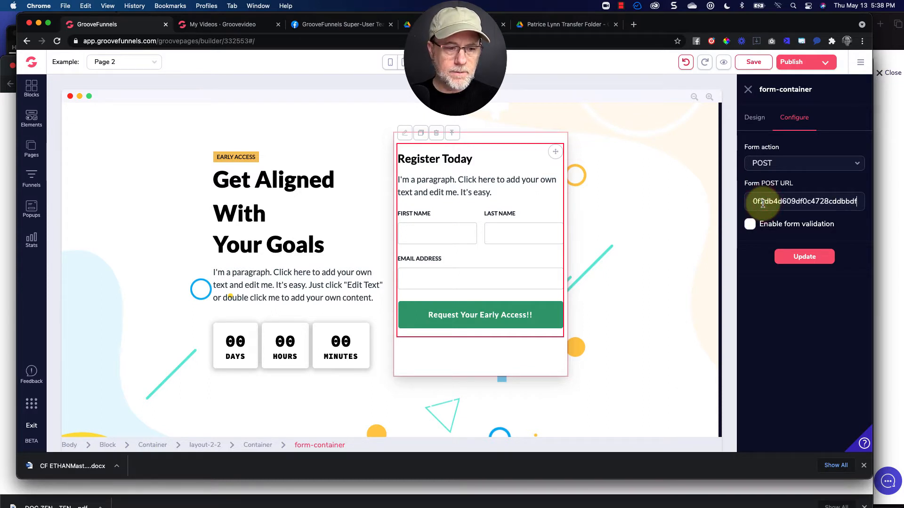
{"action": "left_click", "coordinate": [804, 257]}
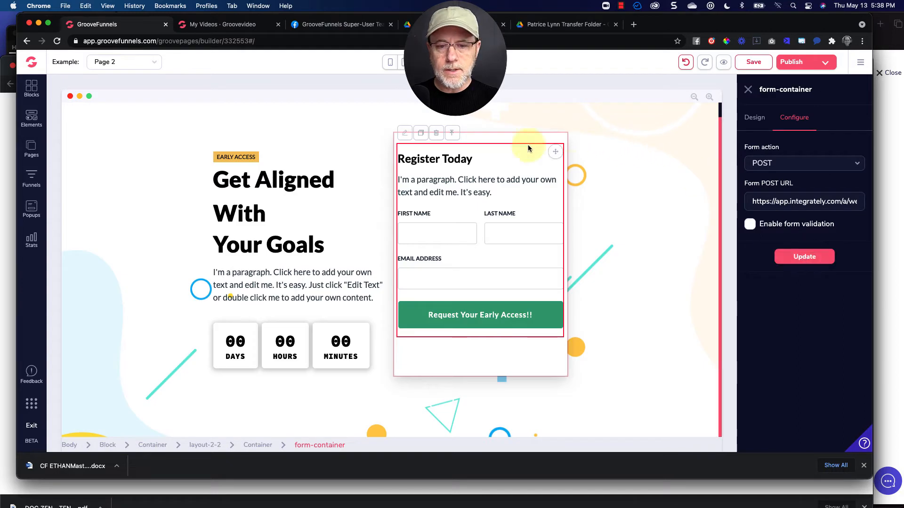
Inspect the form's input settings and the heading, and review Integrately's webhook setup instructions.
{"action": "left_click", "coordinate": [437, 235]}
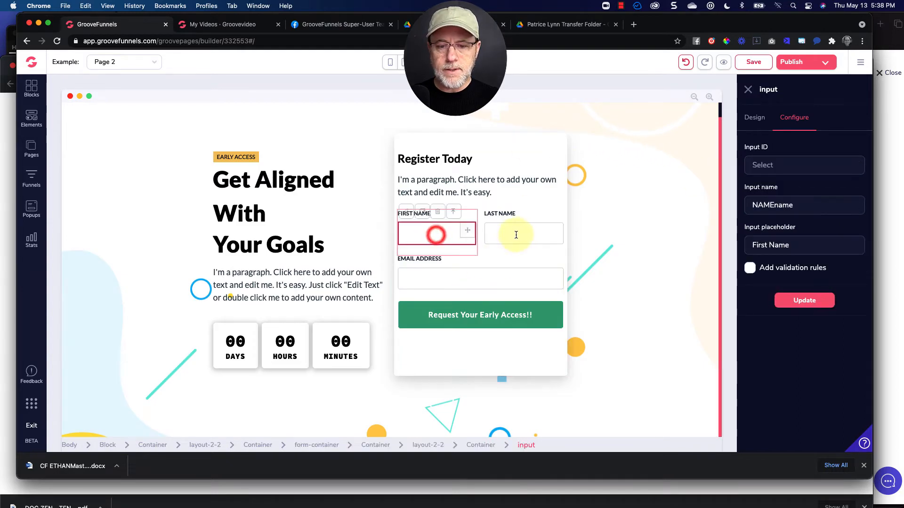
{"action": "left_click", "coordinate": [518, 233]}
{"action": "left_click", "coordinate": [478, 274]}
{"action": "left_click", "coordinate": [504, 160]}
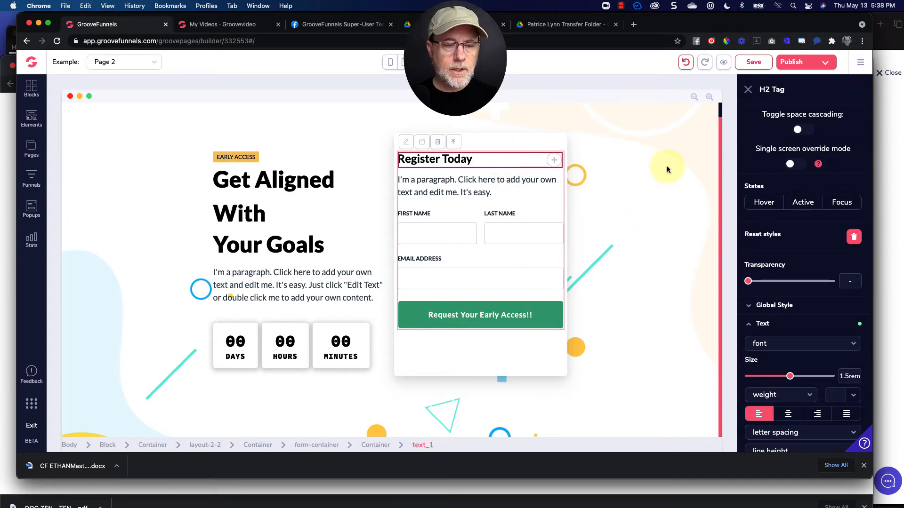
{"action": "key", "text": "super+Tab"}
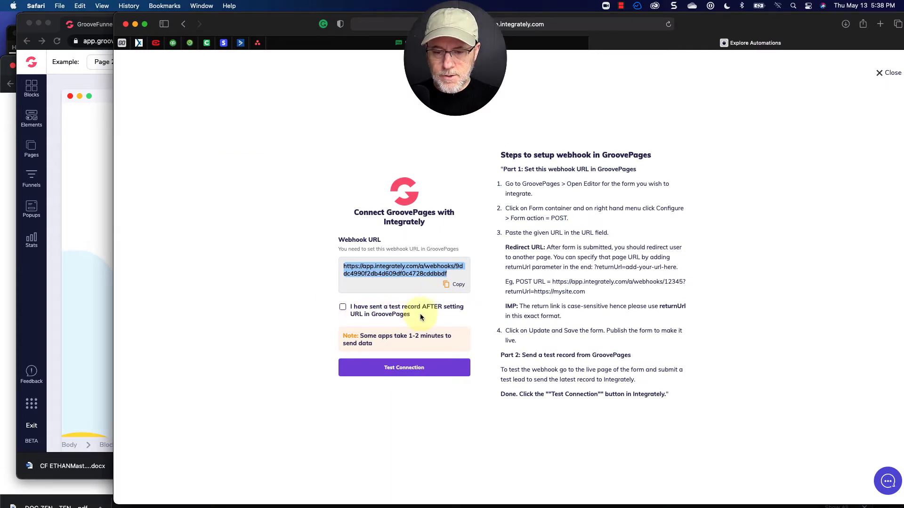
{"action": "key", "text": "super+Tab"}
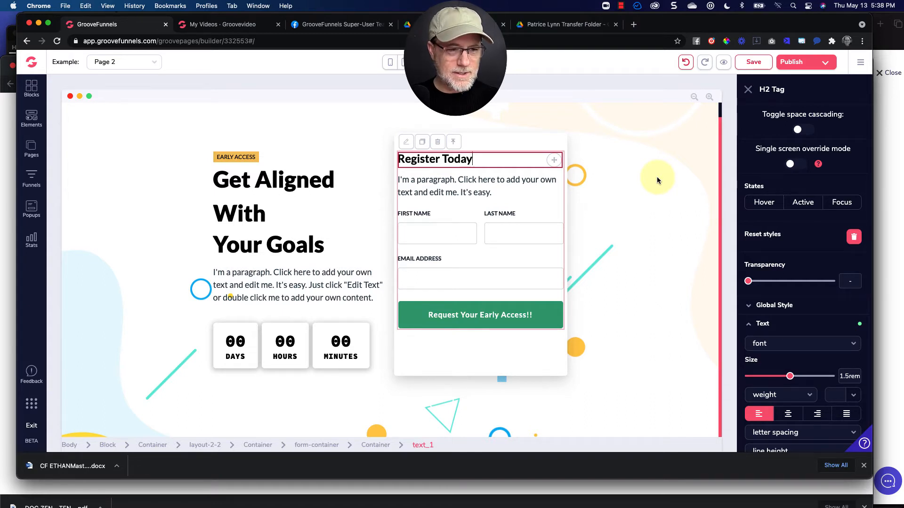
Publish the website to the GroovePages subdomain using the folder name integrate.
{"action": "left_click", "coordinate": [795, 65]}
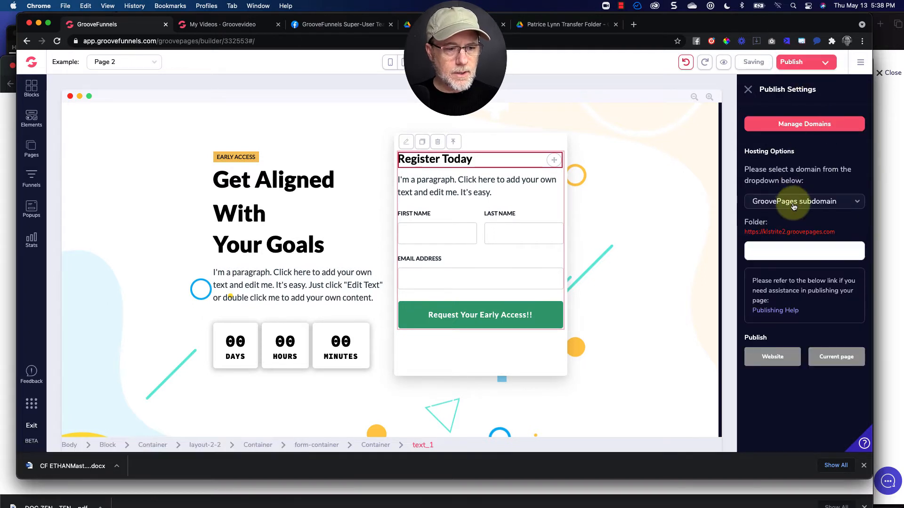
{"action": "left_click", "coordinate": [792, 206]}
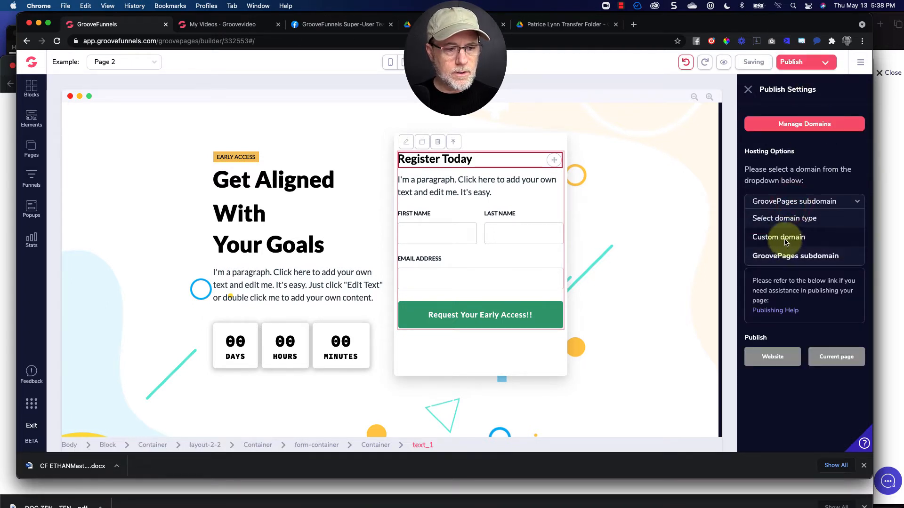
{"action": "left_click", "coordinate": [784, 255]}
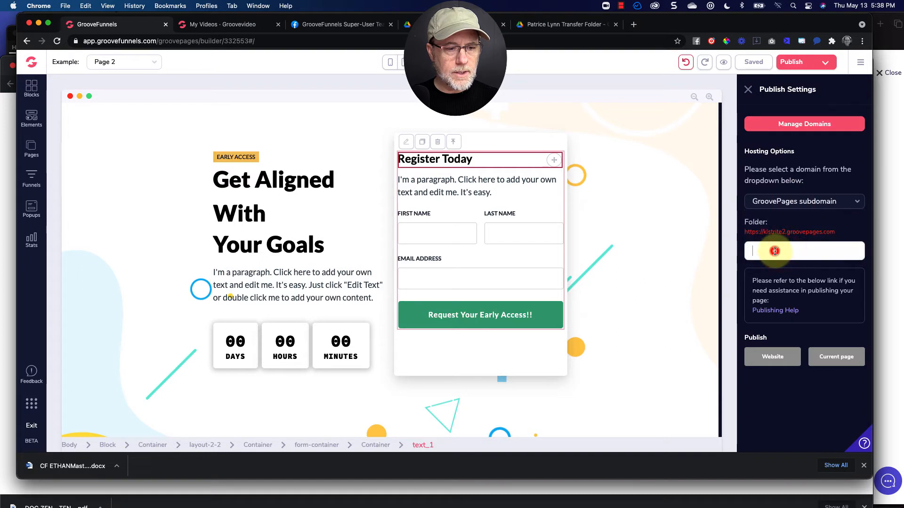
{"action": "left_click", "coordinate": [775, 251]}
{"action": "type", "text": "in"}
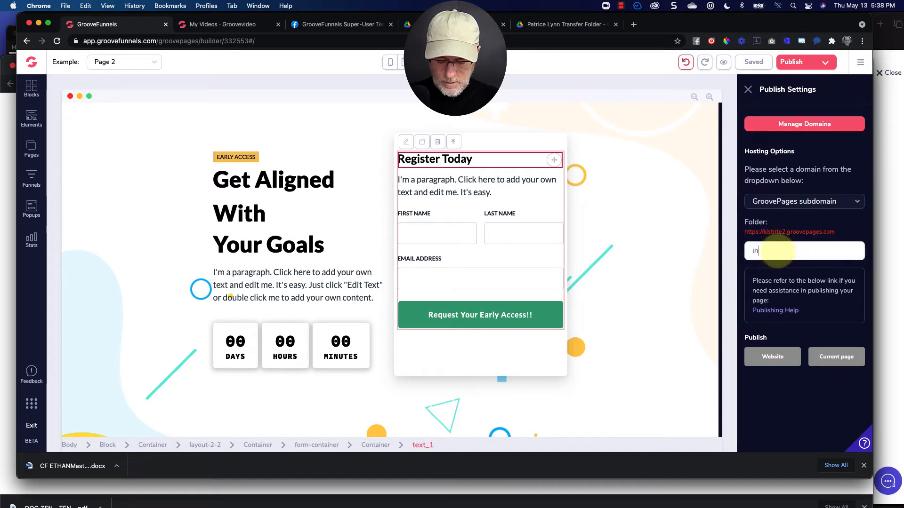
{"action": "type", "text": "tegrate"}
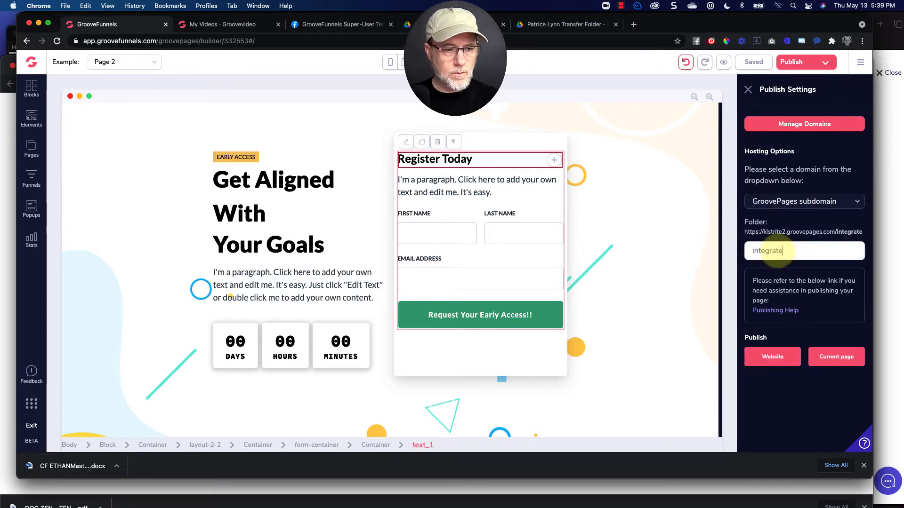
{"action": "left_click", "coordinate": [774, 356]}
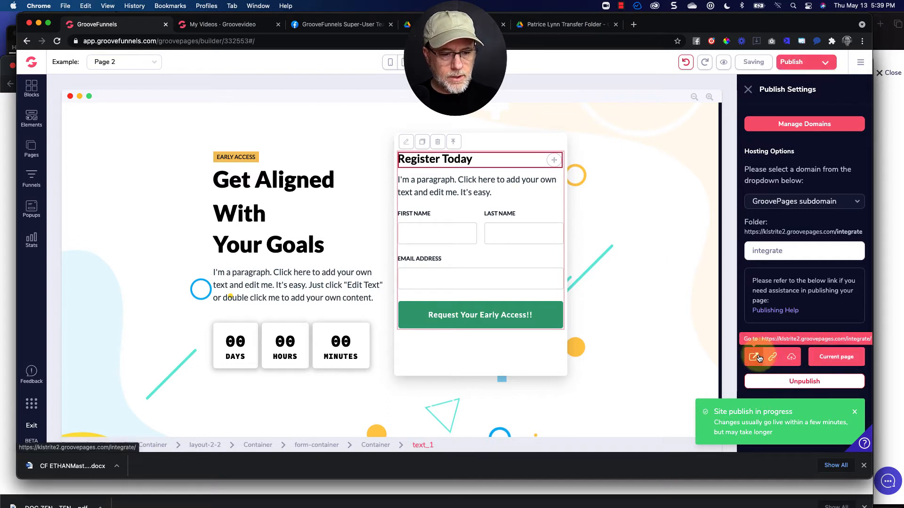
Open the live published page and submit a test registration with autofilled contact details.
{"action": "left_click", "coordinate": [755, 358]}
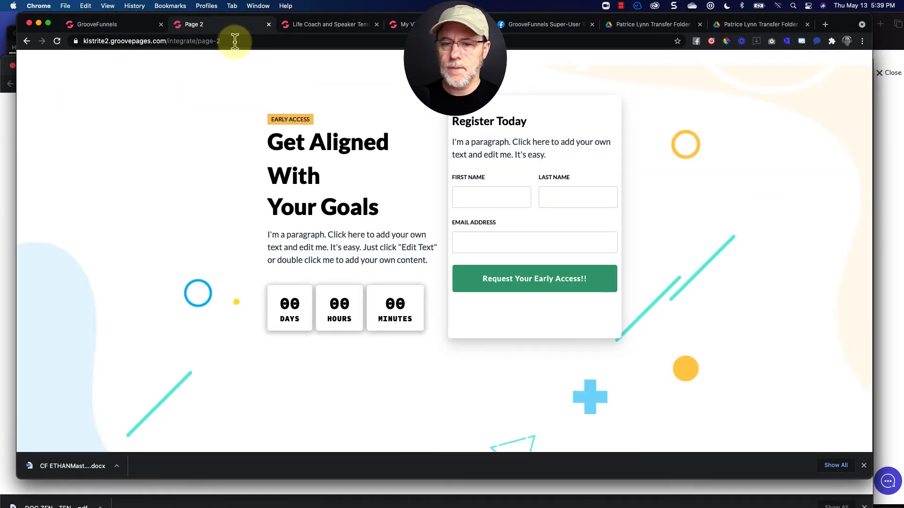
{"action": "left_click", "coordinate": [471, 193]}
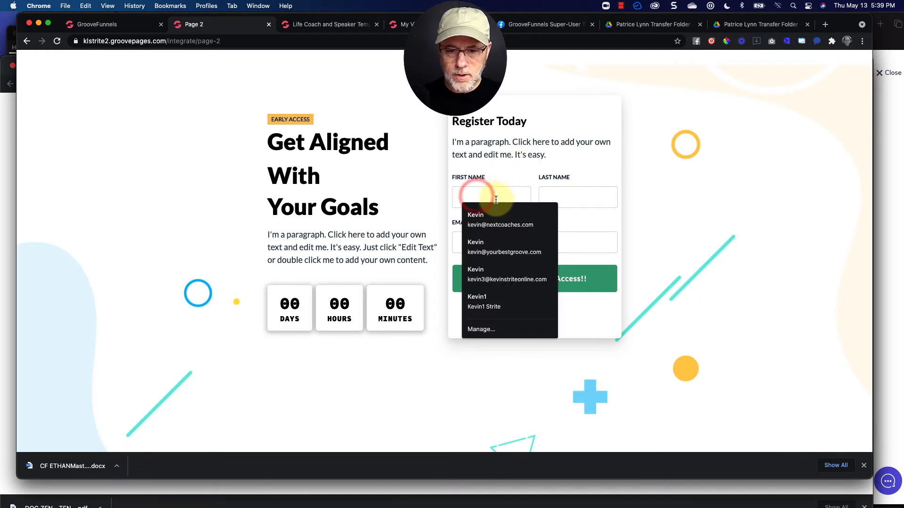
{"action": "left_click", "coordinate": [489, 217]}
{"action": "left_click", "coordinate": [535, 281]}
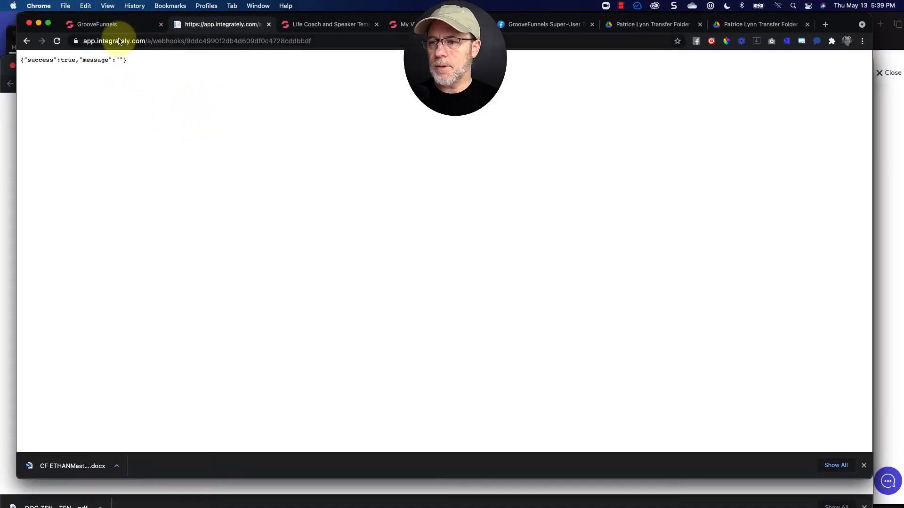
Return to Integrately, confirm a test record was sent, and test the GroovePages webhook connection.
{"action": "left_click", "coordinate": [114, 29]}
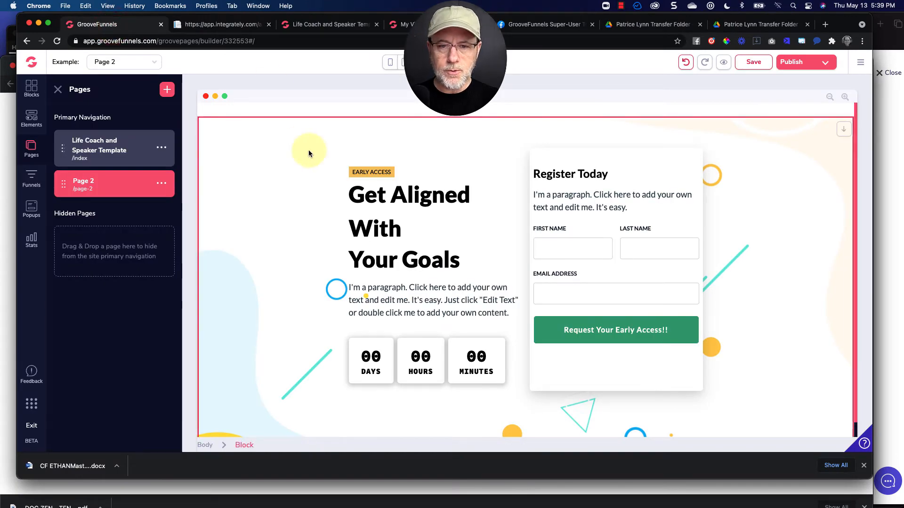
{"action": "key", "text": "super+Tab"}
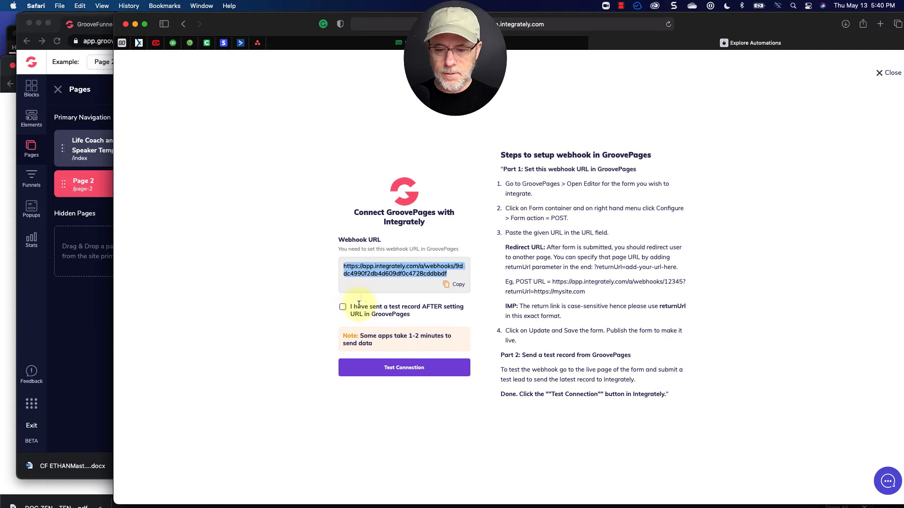
{"action": "left_click", "coordinate": [343, 307]}
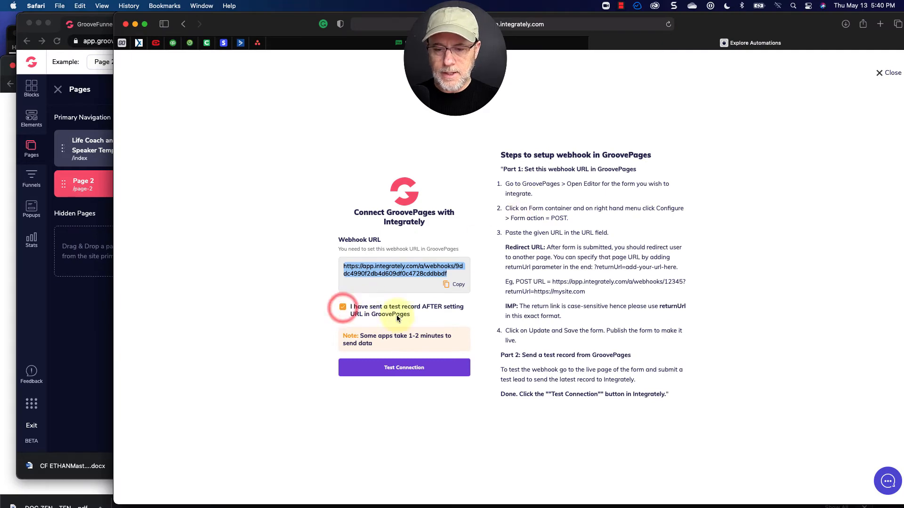
{"action": "left_click", "coordinate": [405, 371]}
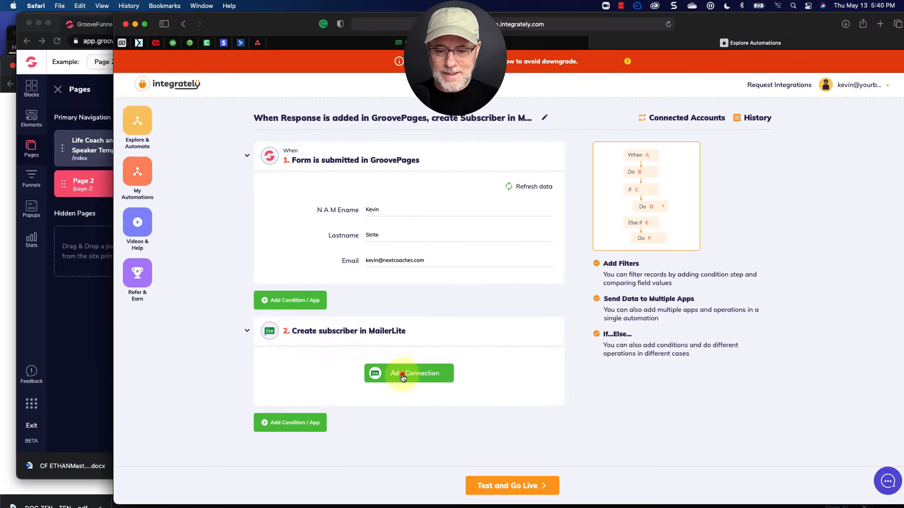
Start adding a MailerLite connection in Integrately and switch to the MailerLite account tab.
{"action": "left_click", "coordinate": [402, 377]}
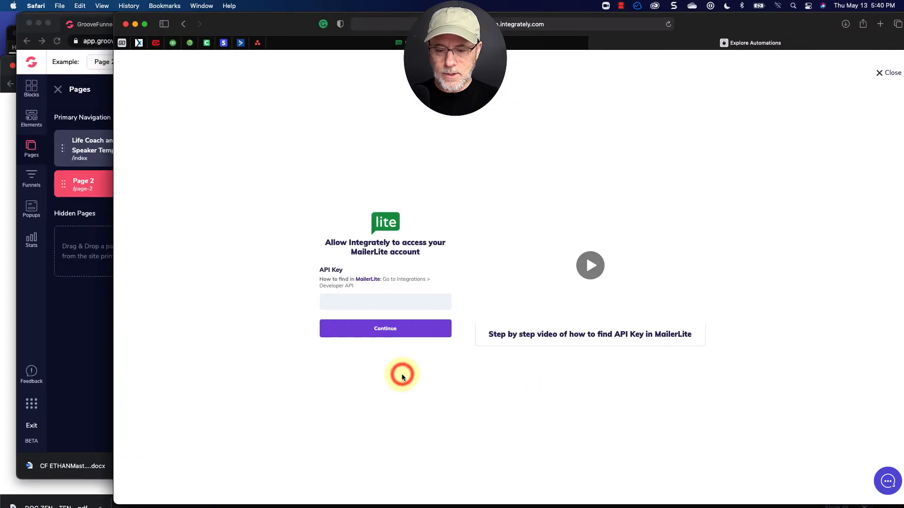
{"action": "left_click", "coordinate": [353, 306]}
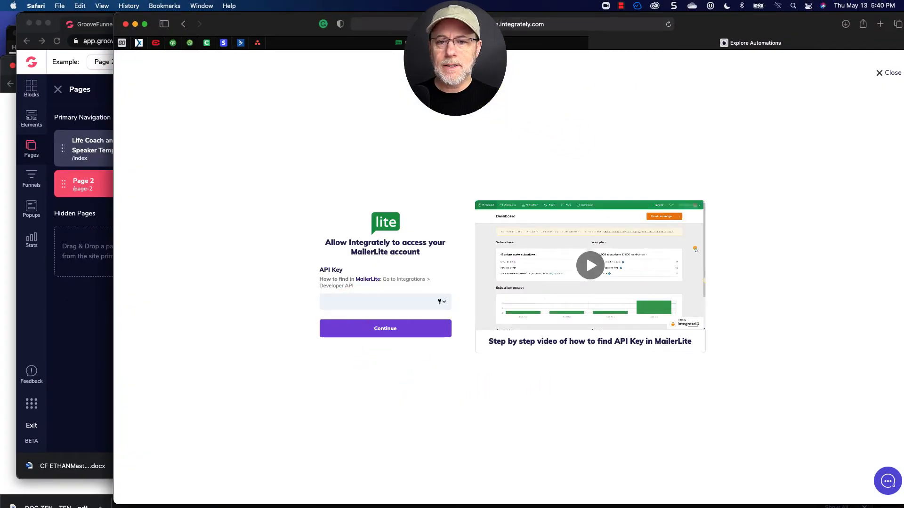
{"action": "left_click", "coordinate": [437, 43]}
{"action": "left_click", "coordinate": [863, 70]}
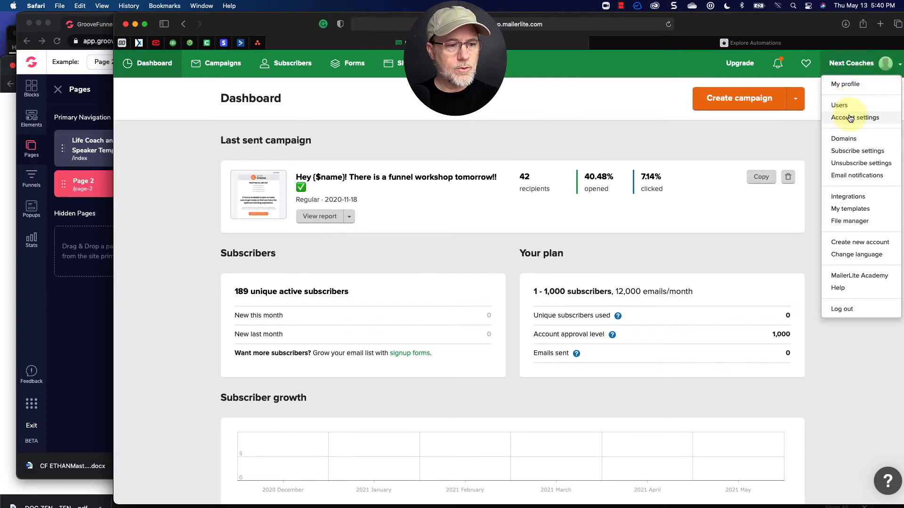
{"action": "left_click", "coordinate": [850, 118]}
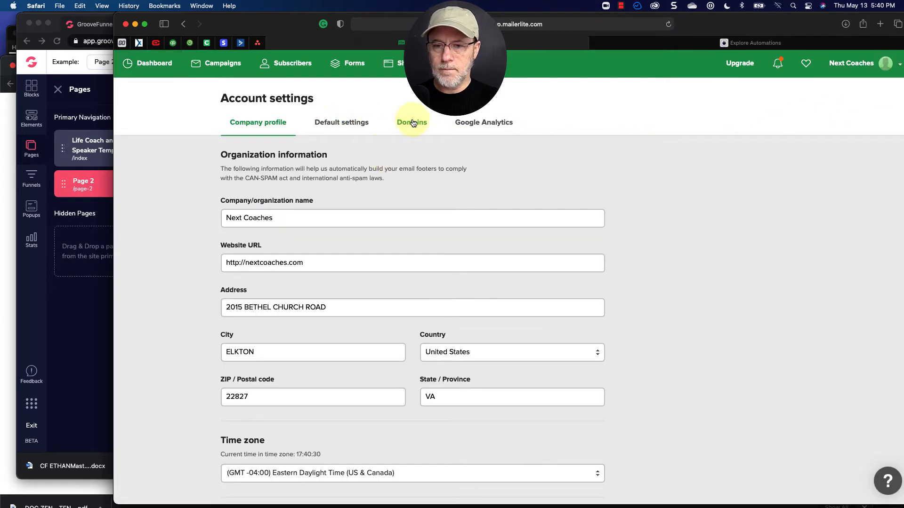
{"action": "scroll", "coordinate": [325, 214], "scroll_direction": "down", "scroll_amount": 5}
{"action": "scroll", "coordinate": [325, 214], "scroll_direction": "up", "scroll_amount": 5}
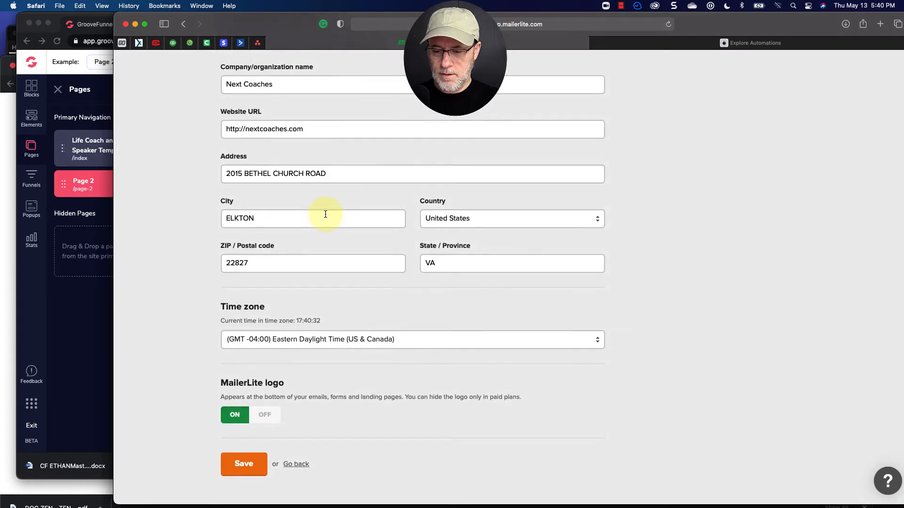
Open MailerLite's Developer API integration and copy the API key.
{"action": "left_click", "coordinate": [827, 69]}
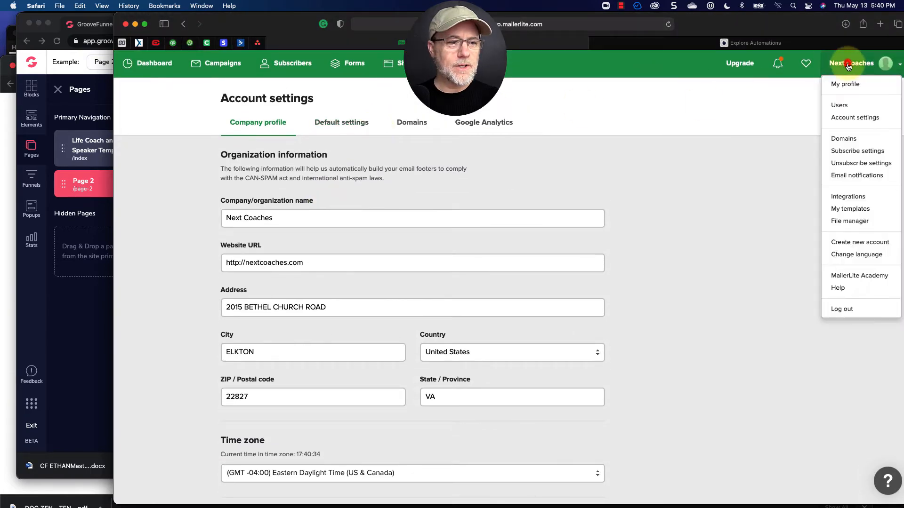
{"action": "left_click", "coordinate": [846, 196]}
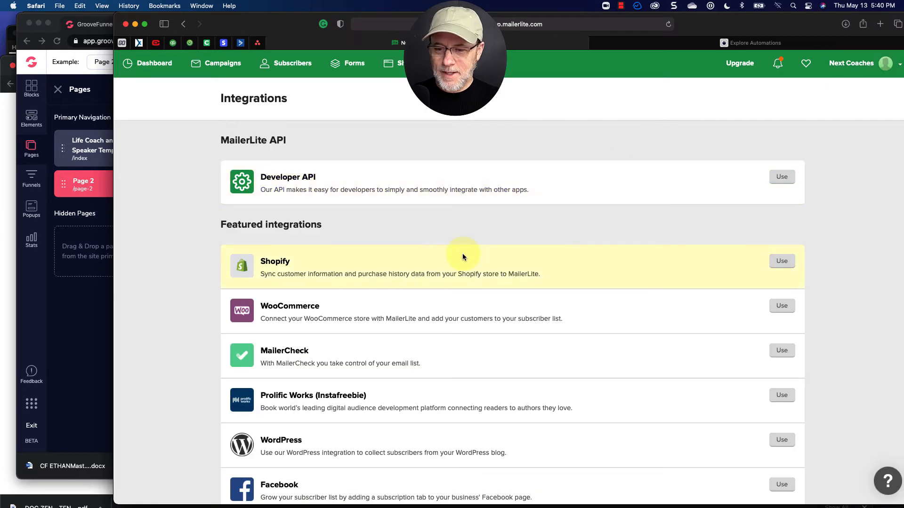
{"action": "scroll", "coordinate": [512, 215], "scroll_direction": "down", "scroll_amount": 1}
{"action": "left_click", "coordinate": [782, 165]}
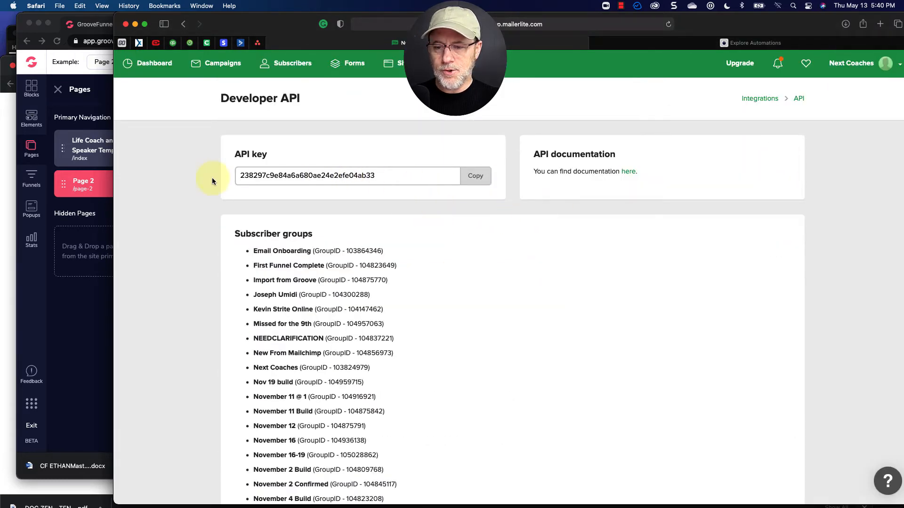
{"action": "left_click", "coordinate": [483, 180]}
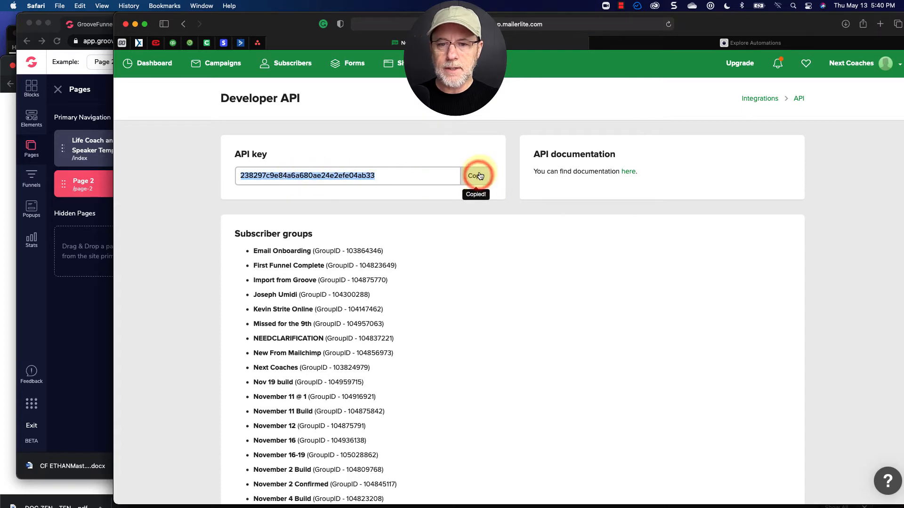
Switch back to Integrately, paste the MailerLite API key, and continue the connection.
{"action": "key", "text": "super+Tab"}
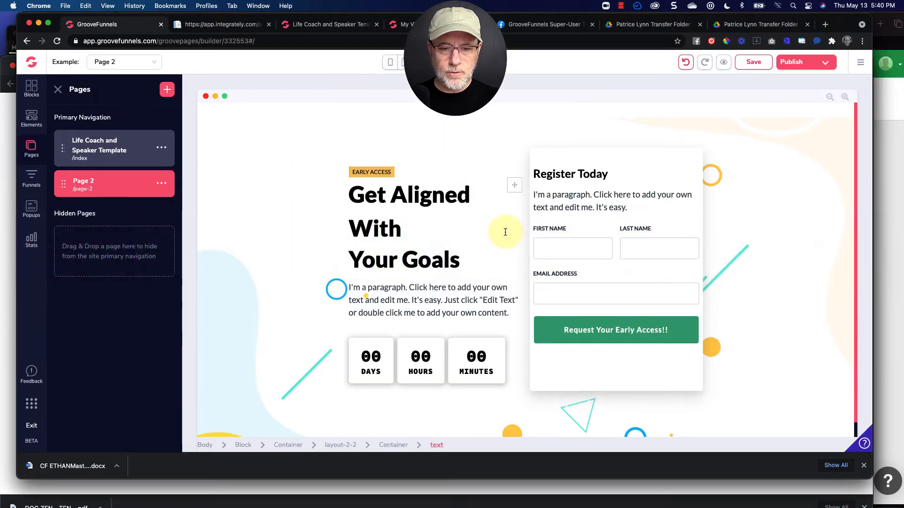
{"action": "key", "text": "super+Tab"}
{"action": "key", "text": "super+Tab"}
{"action": "key", "text": "Escape"}
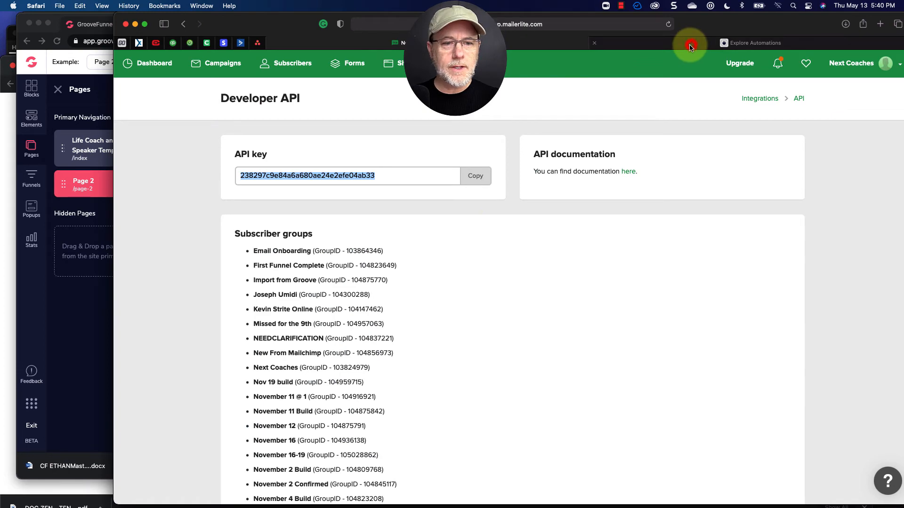
{"action": "left_click", "coordinate": [690, 47]}
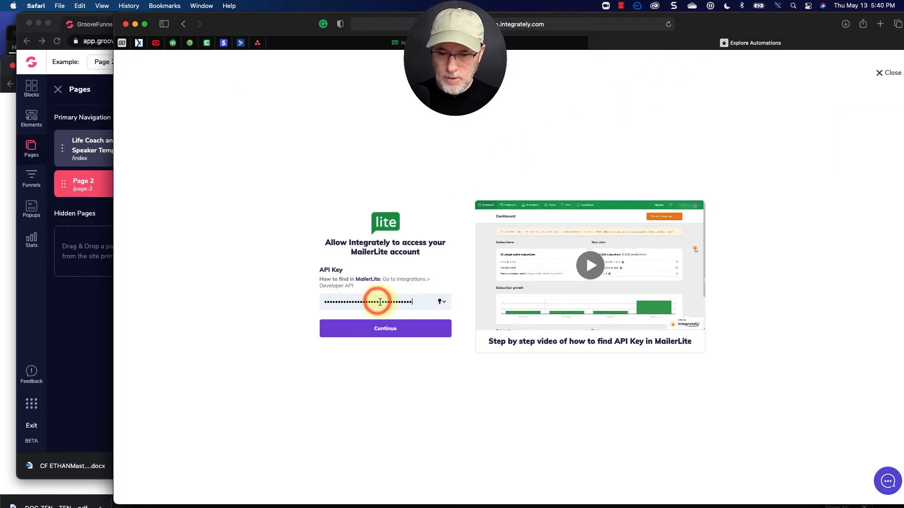
{"action": "left_click", "coordinate": [385, 334]}
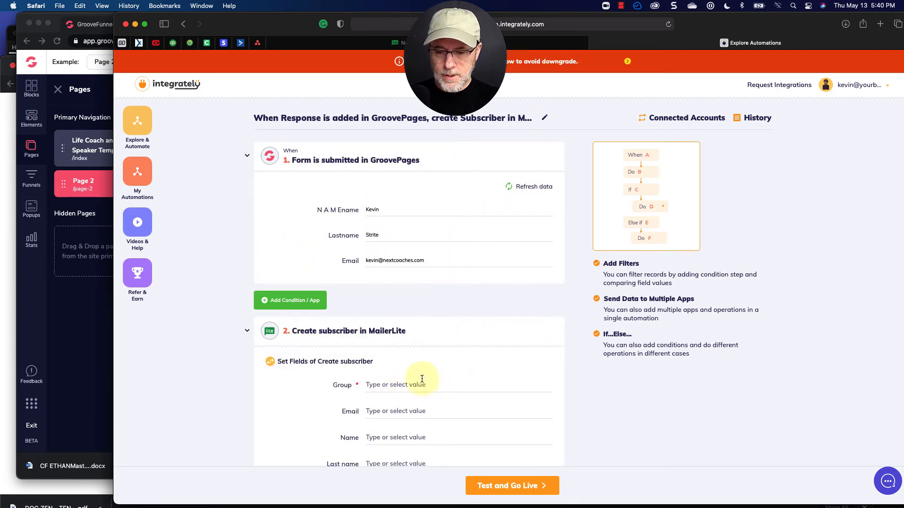
Set the Create subscriber Group field to the Warm Prospects group.
{"action": "scroll", "coordinate": [422, 379], "scroll_direction": "down", "scroll_amount": 5}
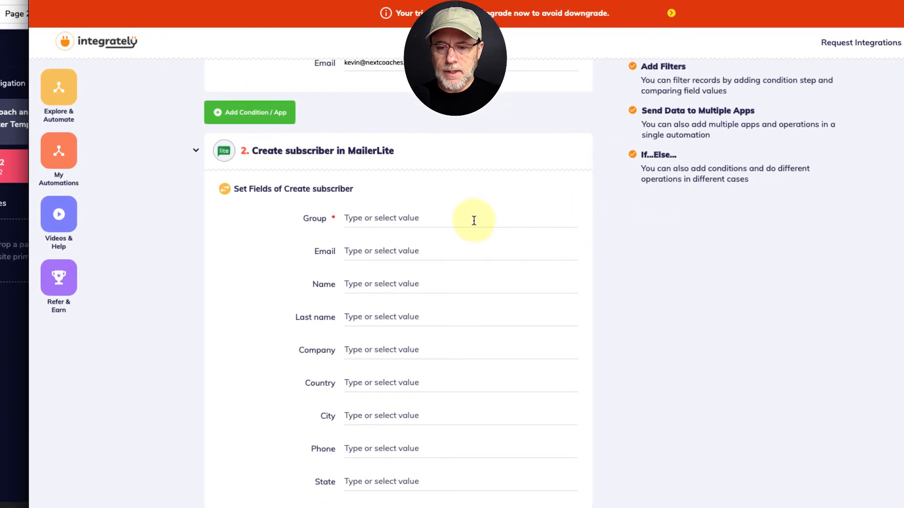
{"action": "left_click", "coordinate": [443, 215]}
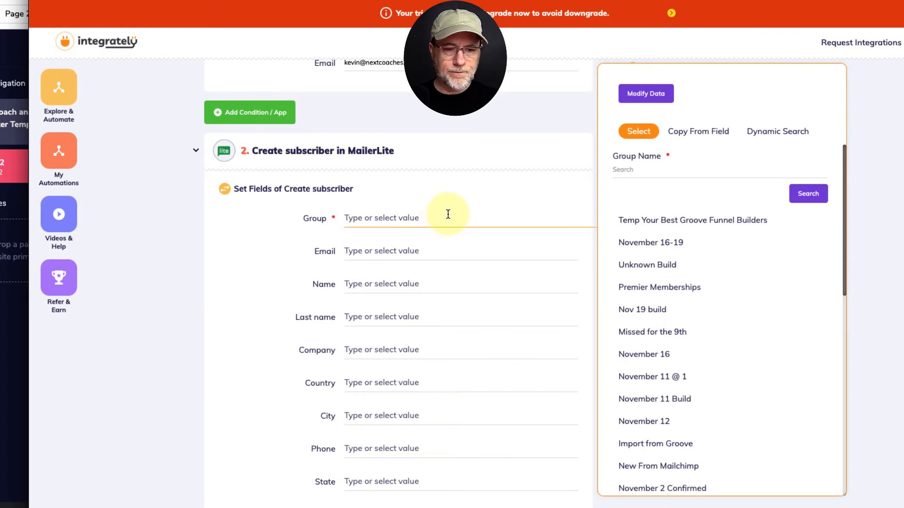
{"action": "scroll", "coordinate": [675, 400], "scroll_direction": "down", "scroll_amount": 8}
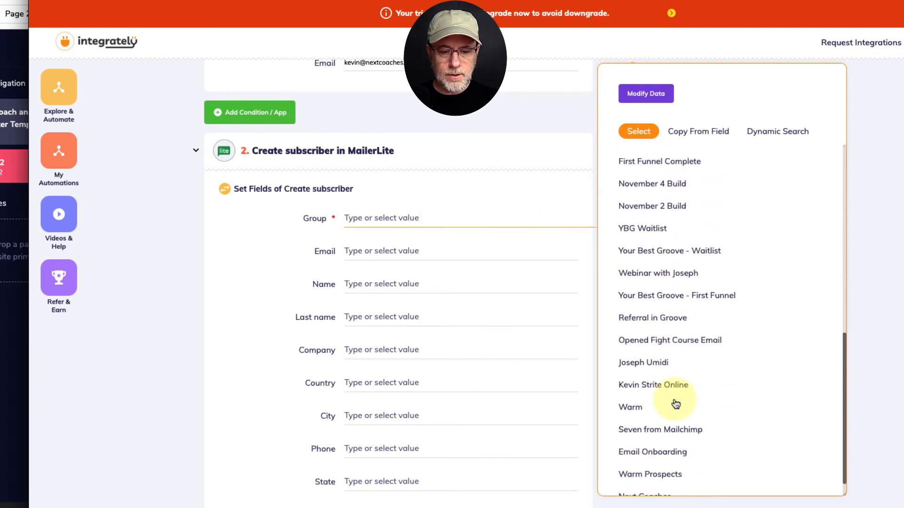
{"action": "scroll", "coordinate": [676, 404], "scroll_direction": "up", "scroll_amount": 12}
{"action": "scroll", "coordinate": [675, 404], "scroll_direction": "down", "scroll_amount": 15}
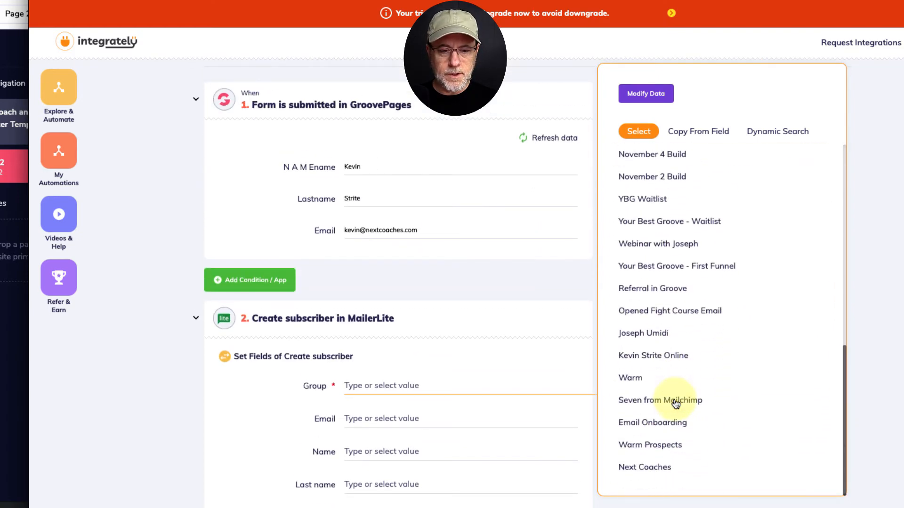
{"action": "scroll", "coordinate": [676, 404], "scroll_direction": "down", "scroll_amount": 5}
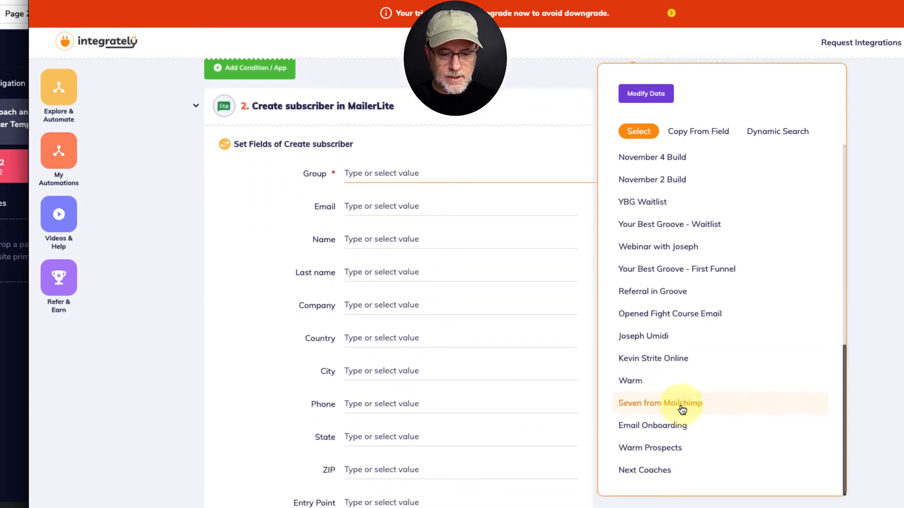
{"action": "left_click", "coordinate": [659, 451]}
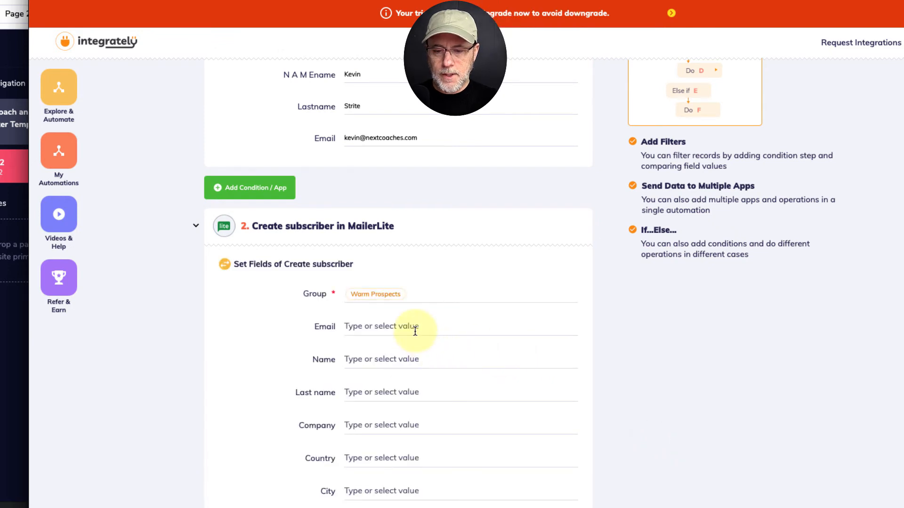
Map the subscriber's Email and Name fields to the form's Email and N A M Ename values.
{"action": "left_click", "coordinate": [414, 331]}
{"action": "left_click", "coordinate": [671, 284]}
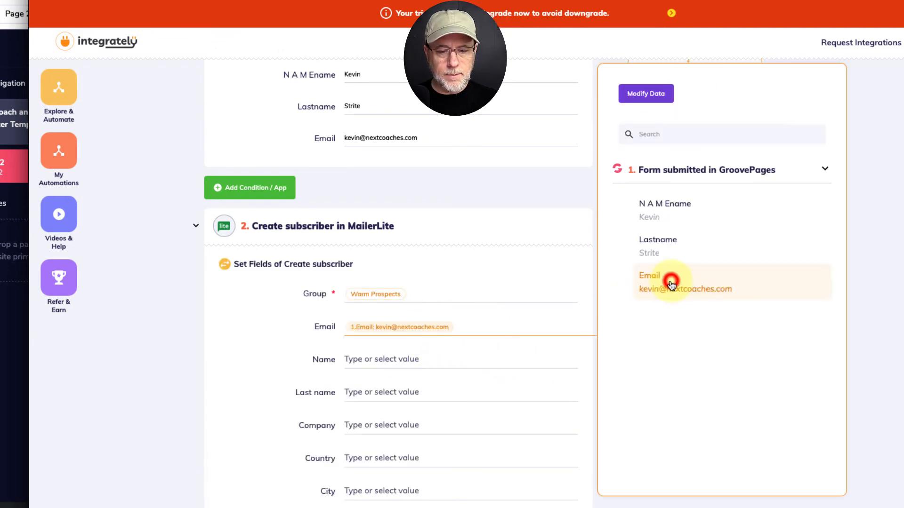
{"action": "left_click", "coordinate": [387, 360]}
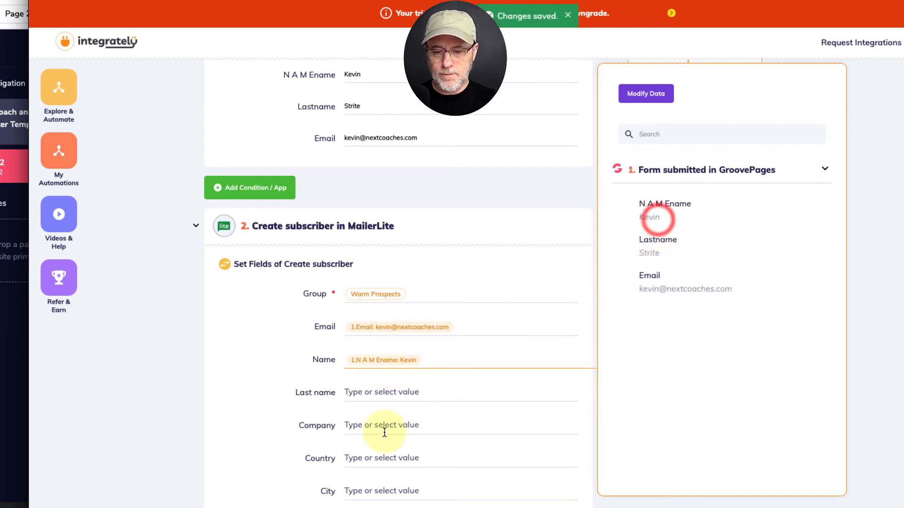
Map the subscriber's Last name field to the form's Lastname value.
{"action": "left_click", "coordinate": [363, 396]}
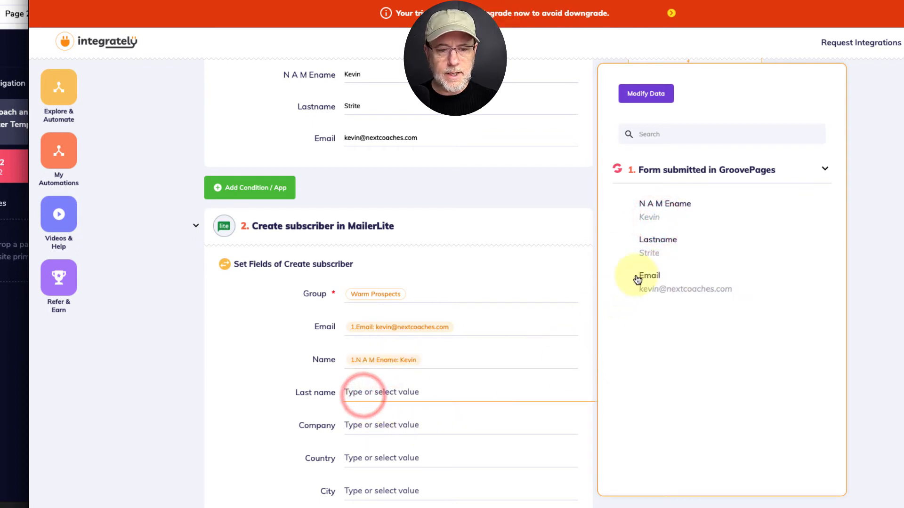
{"action": "left_click", "coordinate": [648, 247]}
{"action": "scroll", "coordinate": [463, 390], "scroll_direction": "down", "scroll_amount": 2}
{"action": "scroll", "coordinate": [463, 390], "scroll_direction": "down", "scroll_amount": 5}
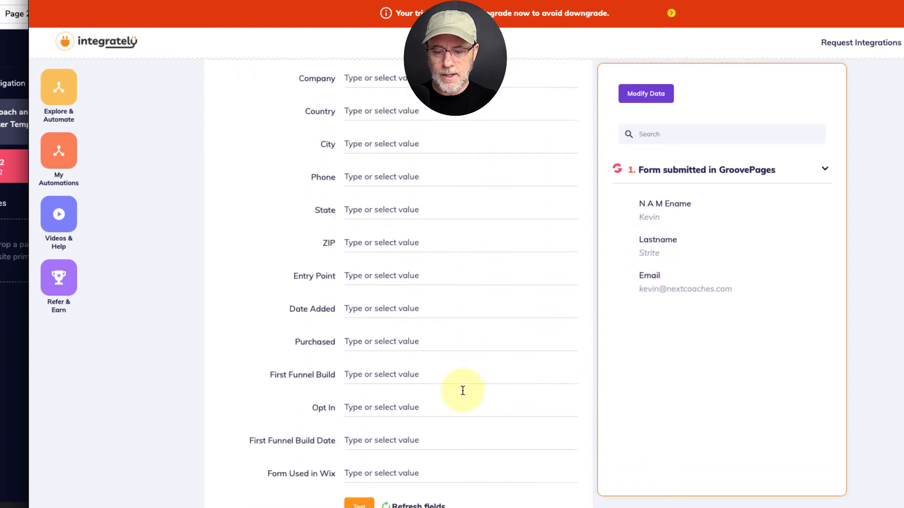
{"action": "left_click", "coordinate": [360, 443]}
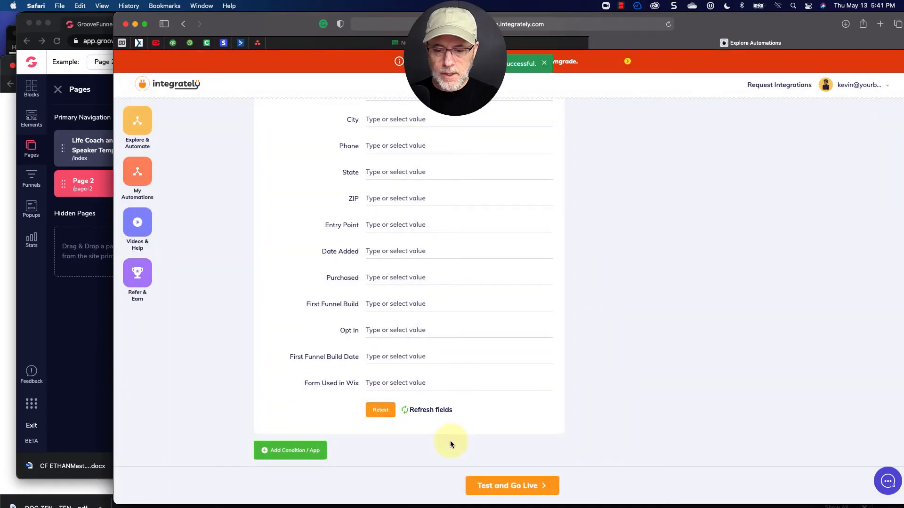
Test the automation and take it live.
{"action": "left_click", "coordinate": [505, 486]}
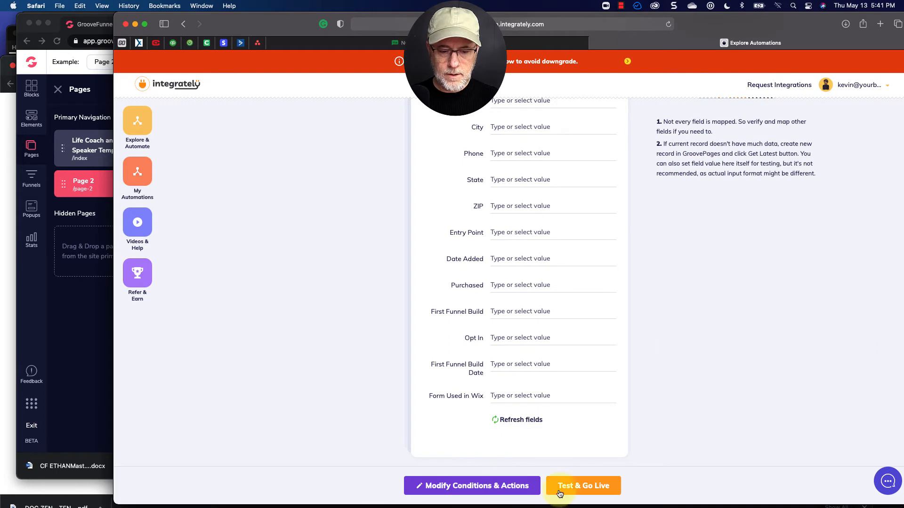
{"action": "left_click", "coordinate": [578, 486]}
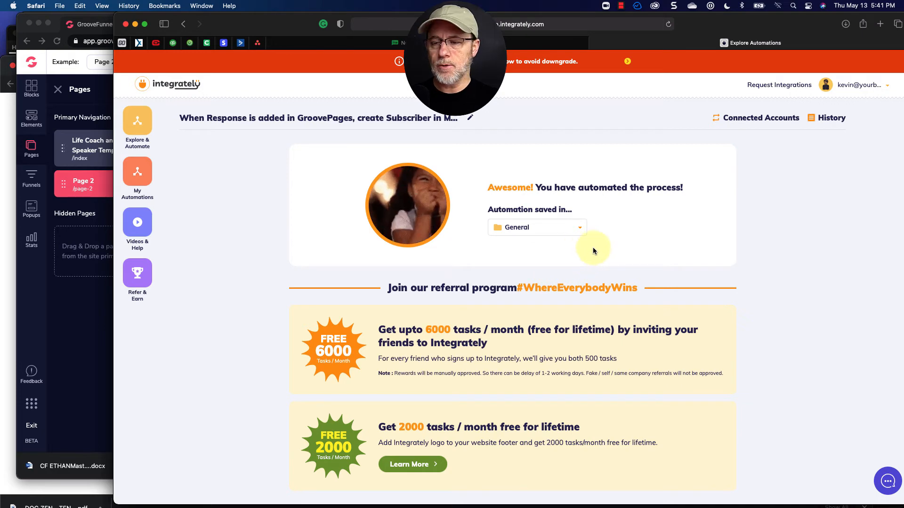
In the sticky note, move the ?returnUrl part of the webhook address onto its own line and select it.
{"action": "key", "text": "super+Tab"}
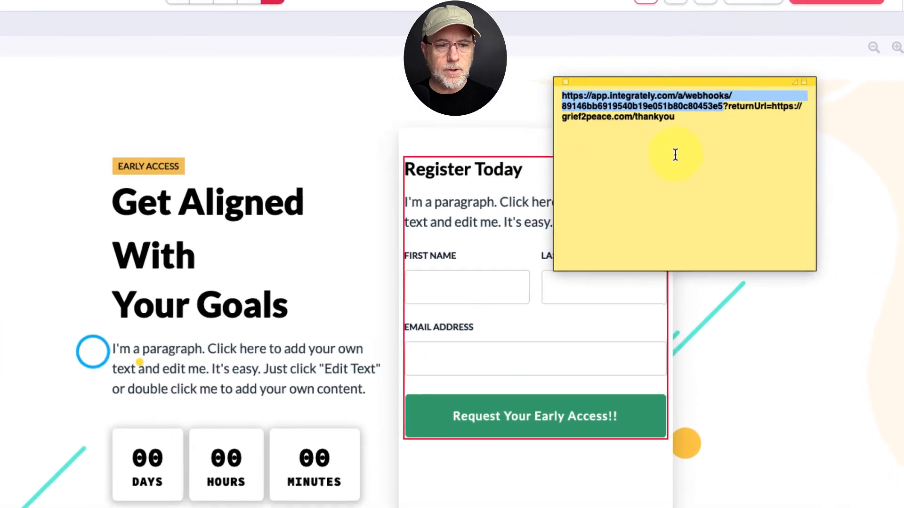
{"action": "left_click", "coordinate": [612, 96]}
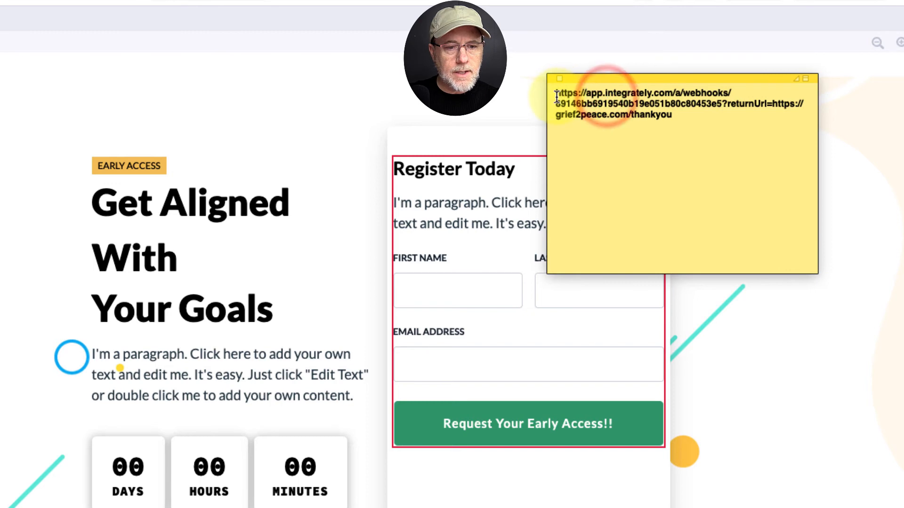
{"action": "left_click_drag", "start_coordinate": [556, 94], "coordinate": [719, 110]}
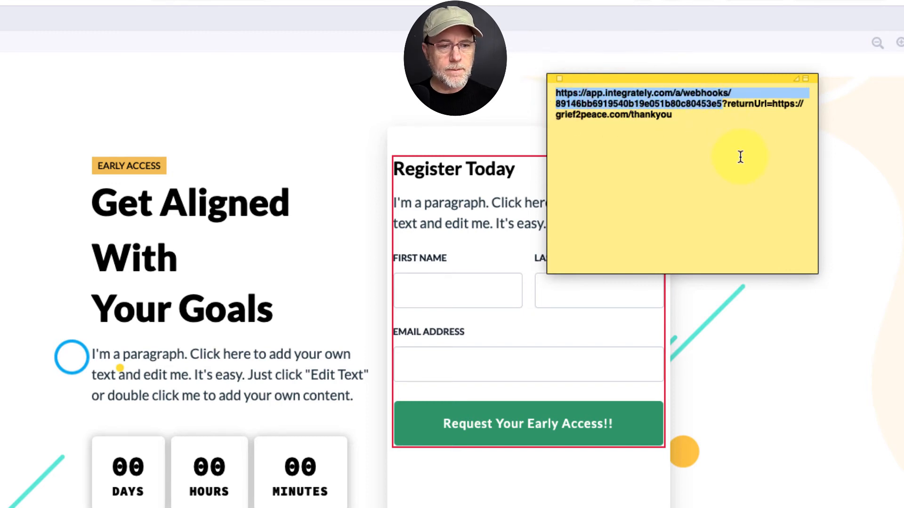
{"action": "left_click", "coordinate": [729, 128]}
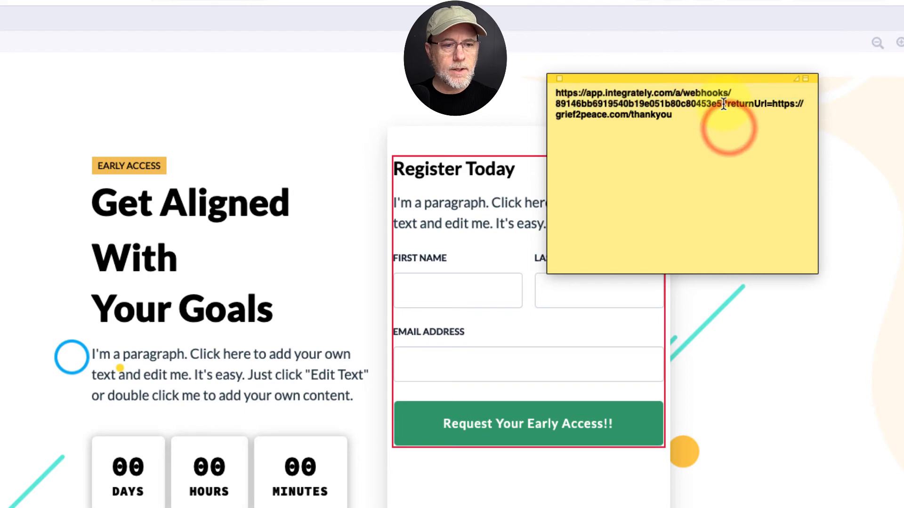
{"action": "left_click", "coordinate": [722, 104], "text": "shift"}
{"action": "key", "text": "super+c"}
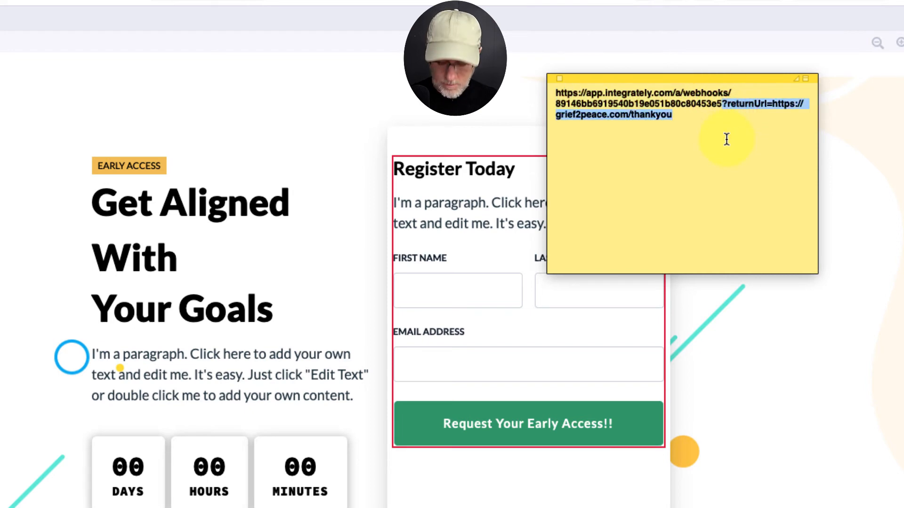
{"action": "key", "text": "BackSpace"}
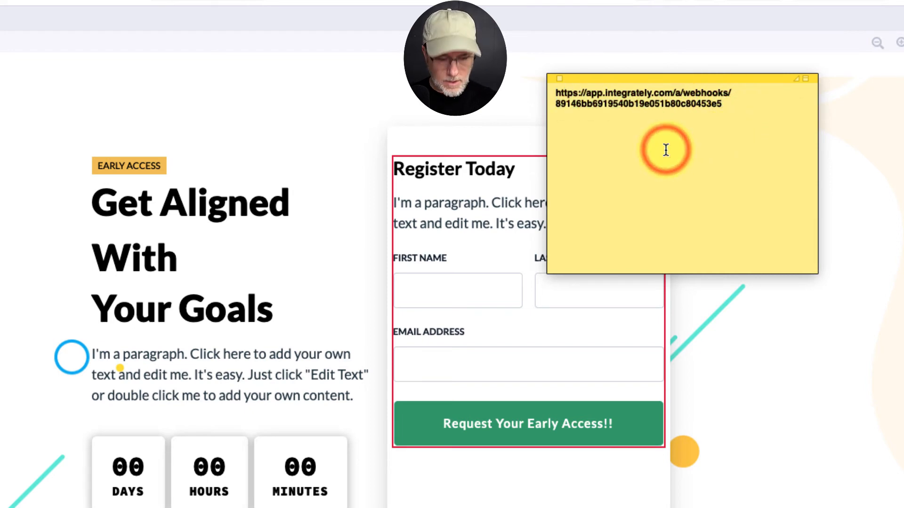
{"action": "key", "text": "Return"}
{"action": "key", "text": "super+v"}
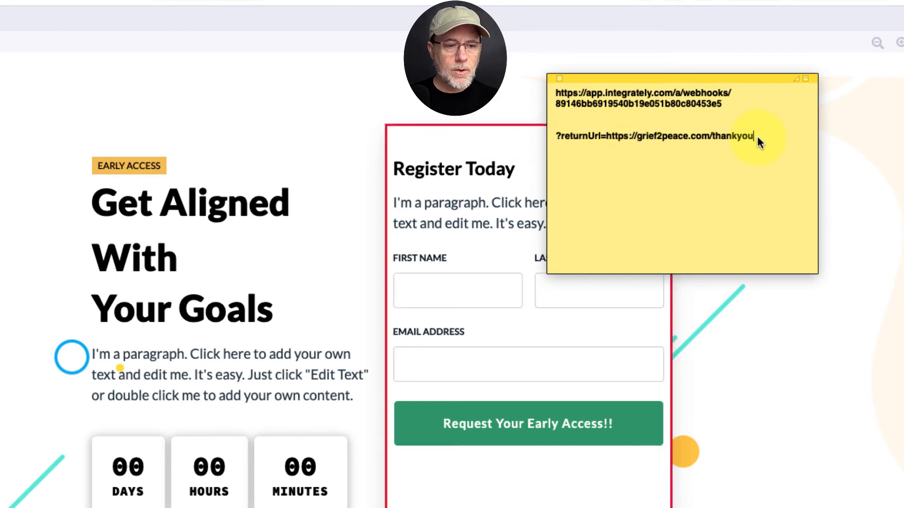
{"action": "left_click_drag", "start_coordinate": [754, 136], "coordinate": [554, 136]}
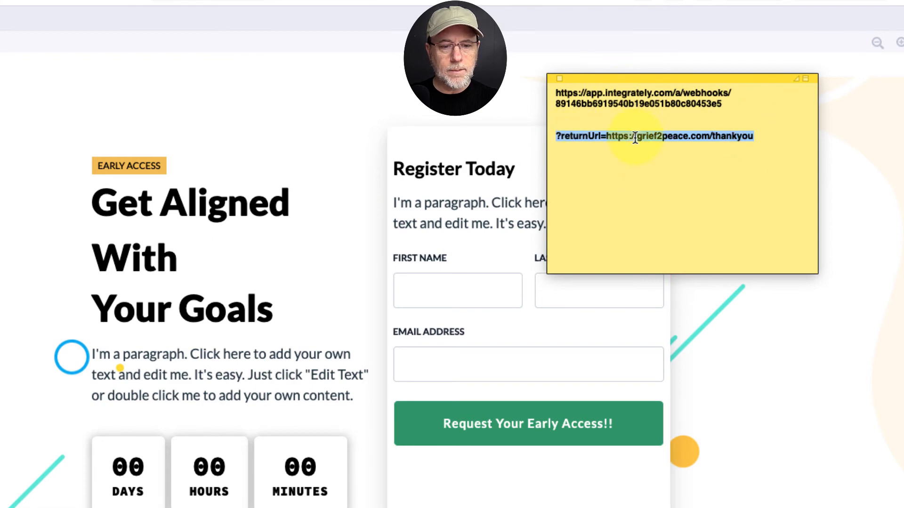
Open the registration form container's configuration and paste the webhook URL into the Form POST URL.
{"action": "left_click", "coordinate": [507, 324]}
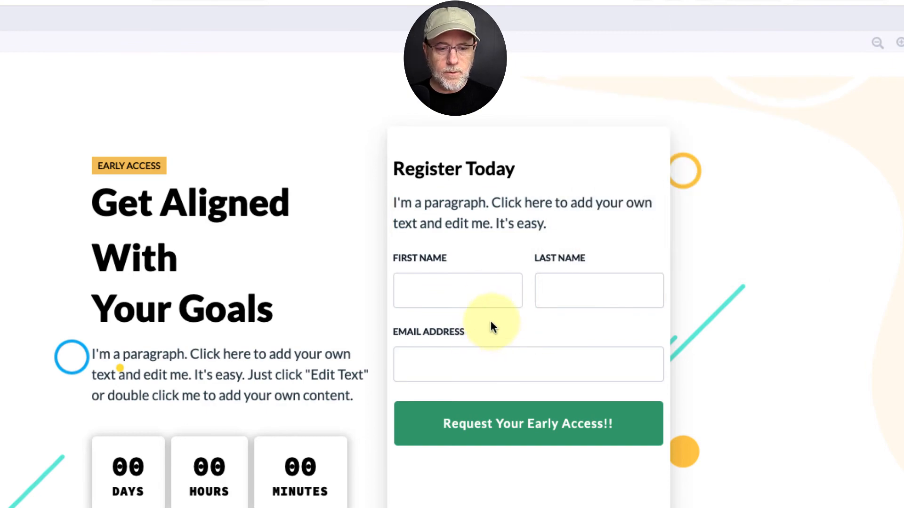
{"action": "left_click", "coordinate": [490, 321]}
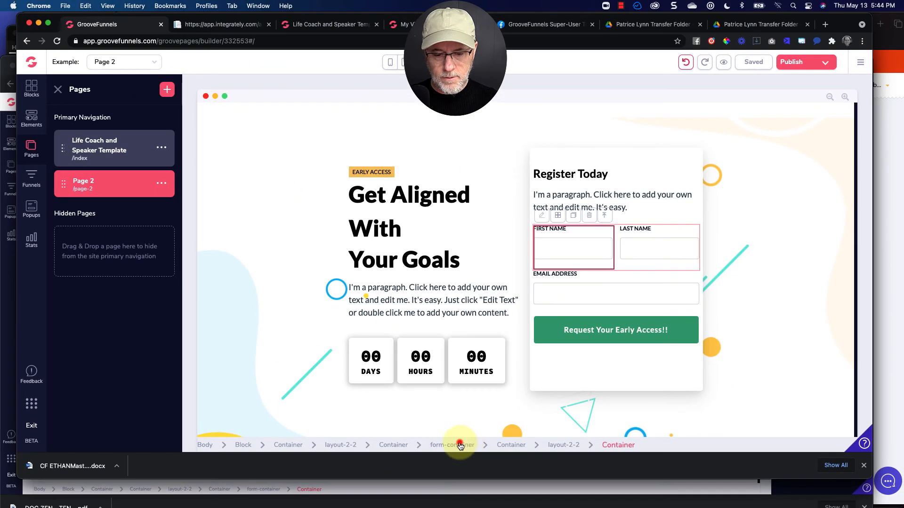
{"action": "left_click", "coordinate": [460, 444]}
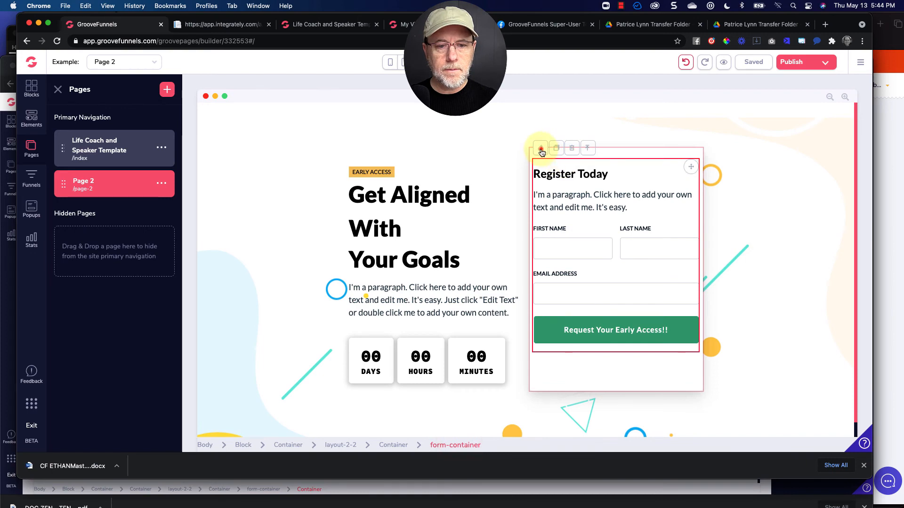
{"action": "left_click", "coordinate": [541, 148]}
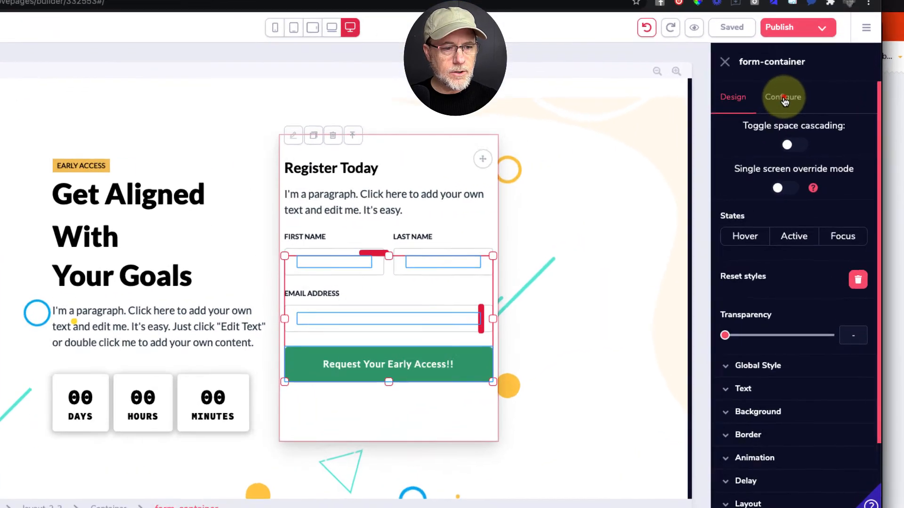
{"action": "left_click", "coordinate": [794, 117]}
{"action": "left_click", "coordinate": [751, 208]}
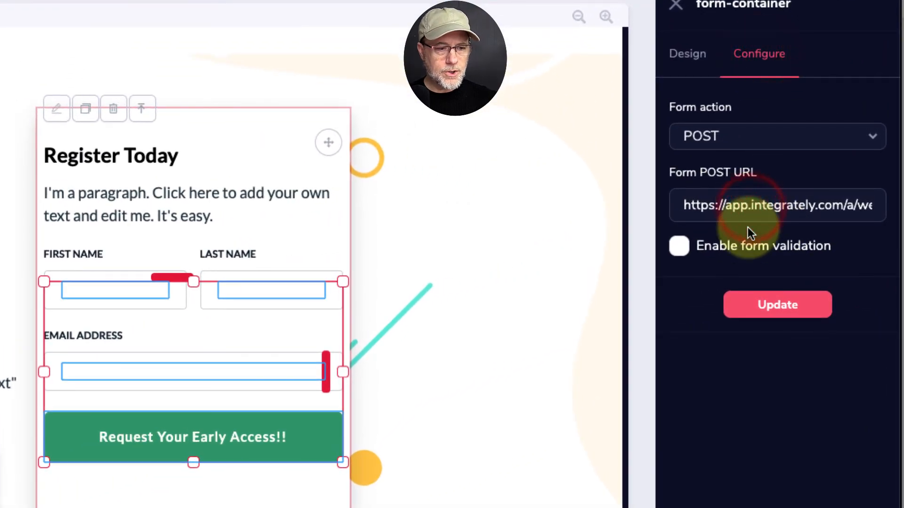
{"action": "key", "text": "End"}
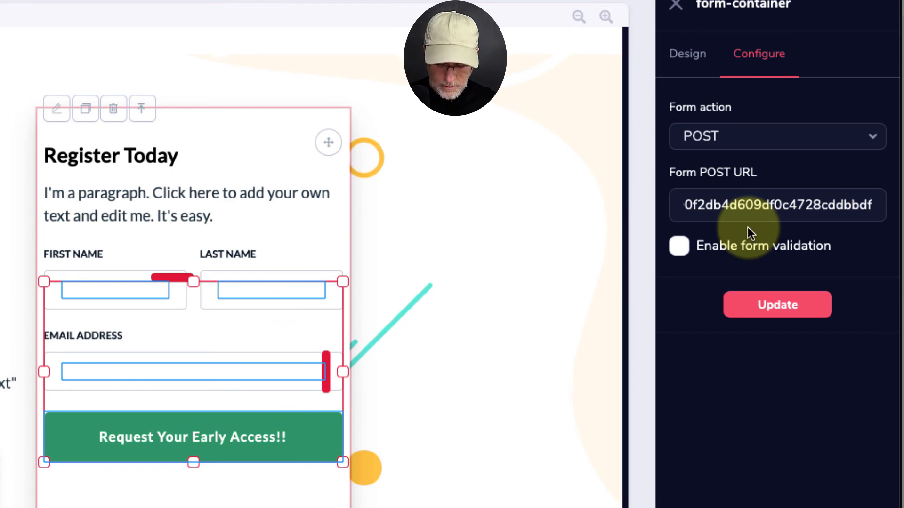
{"action": "key", "text": "ctrl+a"}
{"action": "key", "text": "ctrl+v"}
{"action": "left_click", "coordinate": [784, 205]}
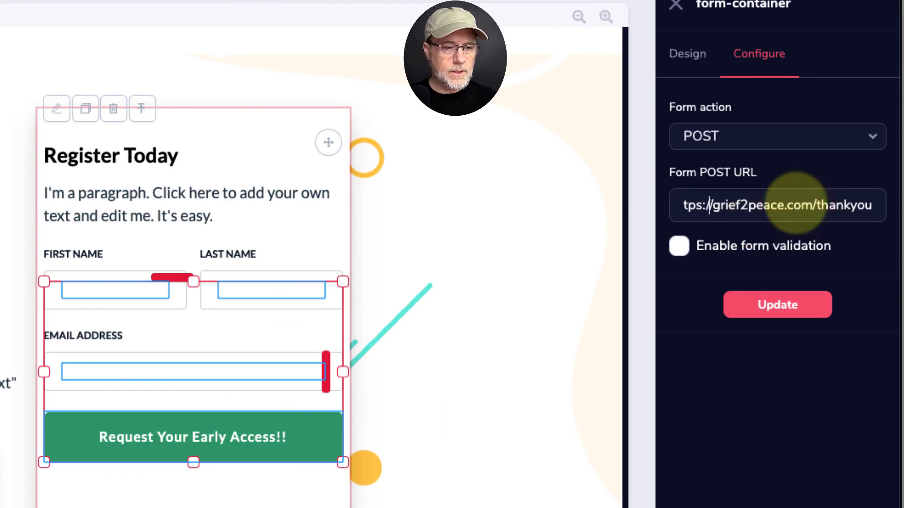
Change the return URL domain in the Form POST URL to yourbestgroove.com and update the form.
{"action": "key", "text": "Left"}
{"action": "key", "text": "Left"}
{"action": "key", "text": "Left"}
{"action": "key", "text": "Left"}
{"action": "key", "text": "Left"}
{"action": "key", "text": "Left"}
{"action": "key", "text": "Left"}
{"action": "key", "text": "Left"}
{"action": "key", "text": "Left"}
{"action": "key", "text": "Left"}
{"action": "key", "text": "Left"}
{"action": "key", "text": "Left"}
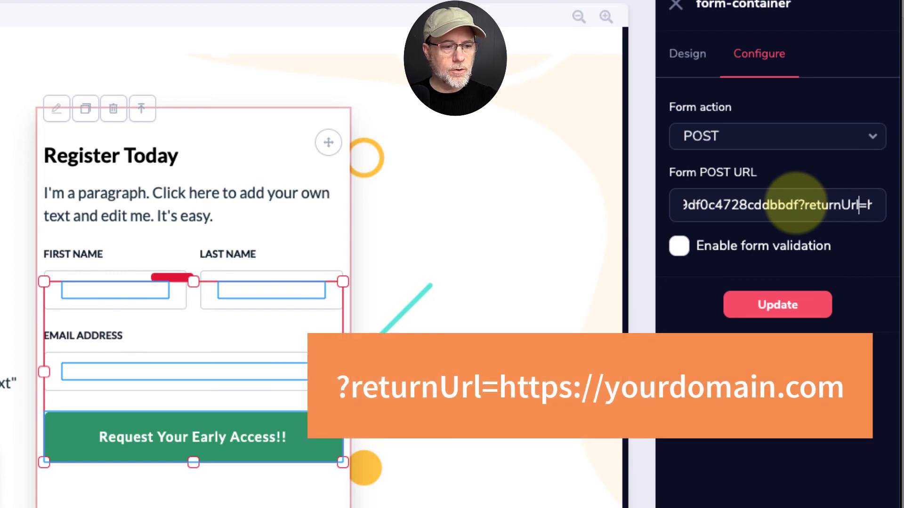
{"action": "key", "text": "Right"}
{"action": "key", "text": "Right"}
{"action": "key", "text": "Right"}
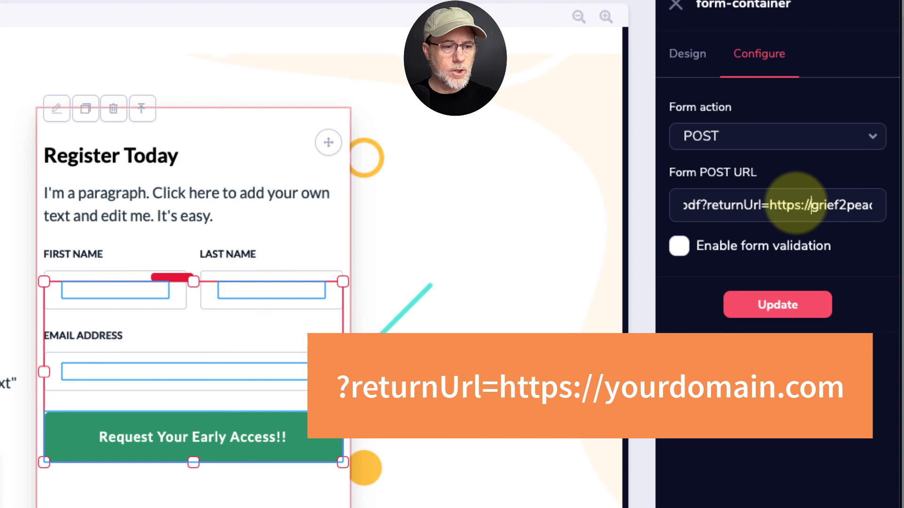
{"action": "key", "text": "shift+Right"}
{"action": "key", "text": "shift+Right"}
{"action": "key", "text": "shift+Right"}
{"action": "key", "text": "shift+Right"}
{"action": "key", "text": "shift+Right"}
{"action": "key", "text": "shift+Right"}
{"action": "key", "text": "shift+Right"}
{"action": "key", "text": "shift+Right"}
{"action": "key", "text": "shift+Right"}
{"action": "key", "text": "shift+Right"}
{"action": "key", "text": "shift+Right"}
{"action": "key", "text": "shift+Right"}
{"action": "key", "text": "shift+Right"}
{"action": "key", "text": "shift+Right"}
{"action": "key", "text": "shift+Right"}
{"action": "key", "text": "shift+Right"}
{"action": "key", "text": "shift+Right"}
{"action": "key", "text": "shift+Right"}
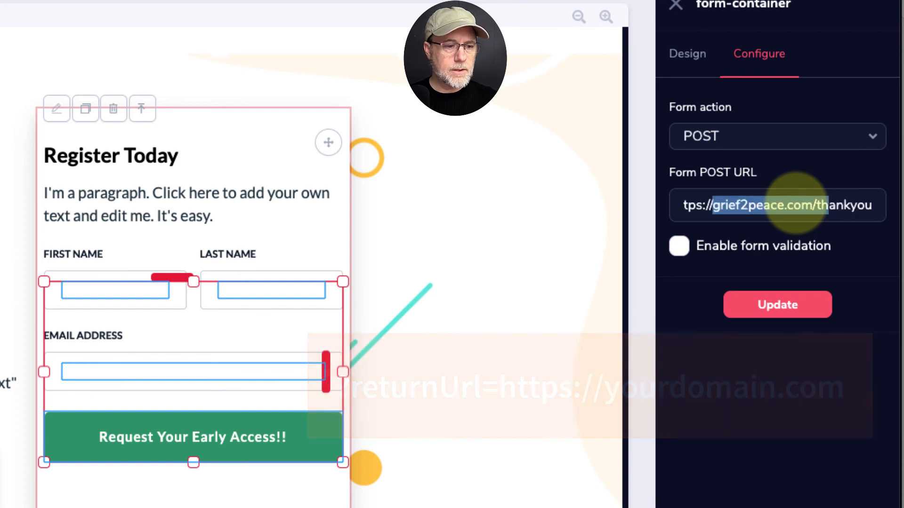
{"action": "type", "text": "yourbestgr"}
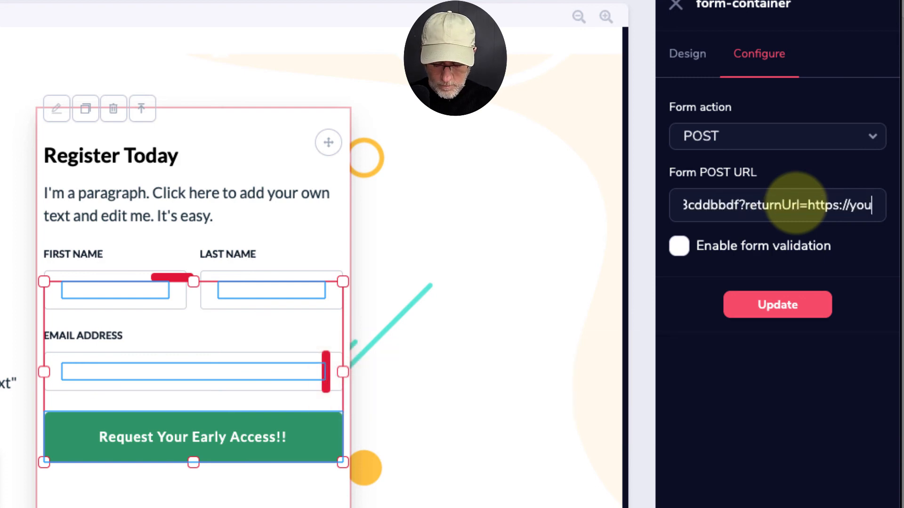
{"action": "type", "text": "oove.com"}
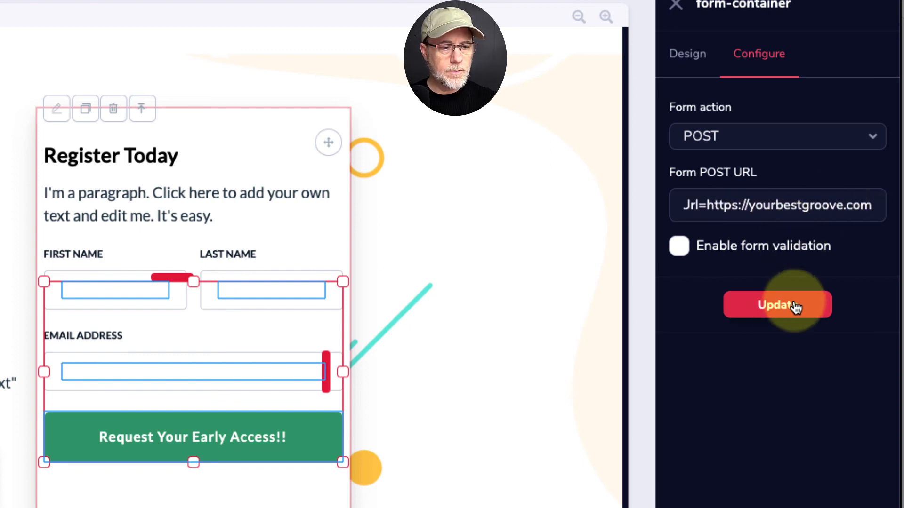
{"action": "left_click", "coordinate": [776, 307]}
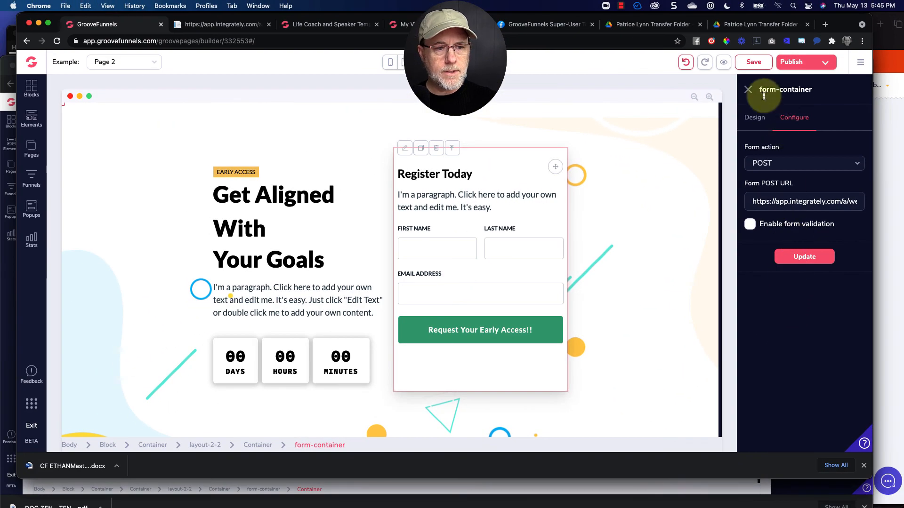
Publish the current page and open the live page.
{"action": "left_click", "coordinate": [795, 61]}
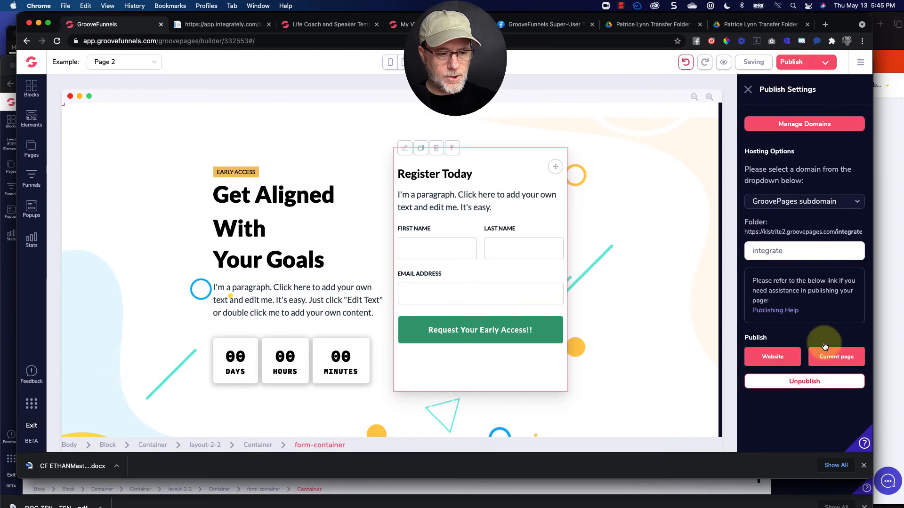
{"action": "left_click", "coordinate": [834, 357]}
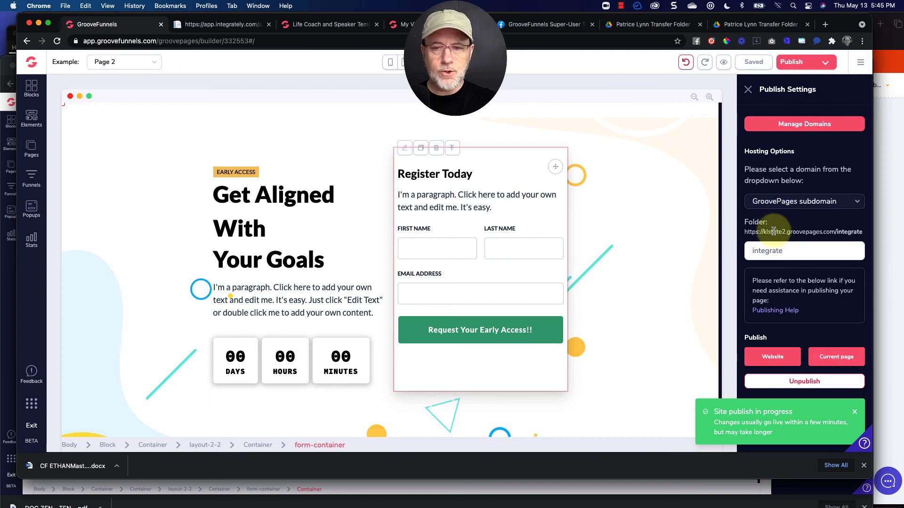
{"action": "mouse_move", "coordinate": [843, 357]}
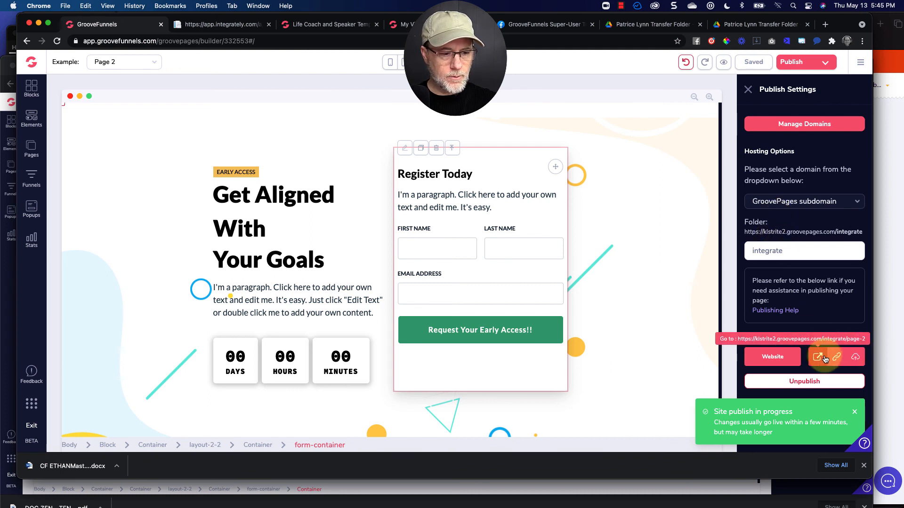
{"action": "left_click", "coordinate": [818, 357]}
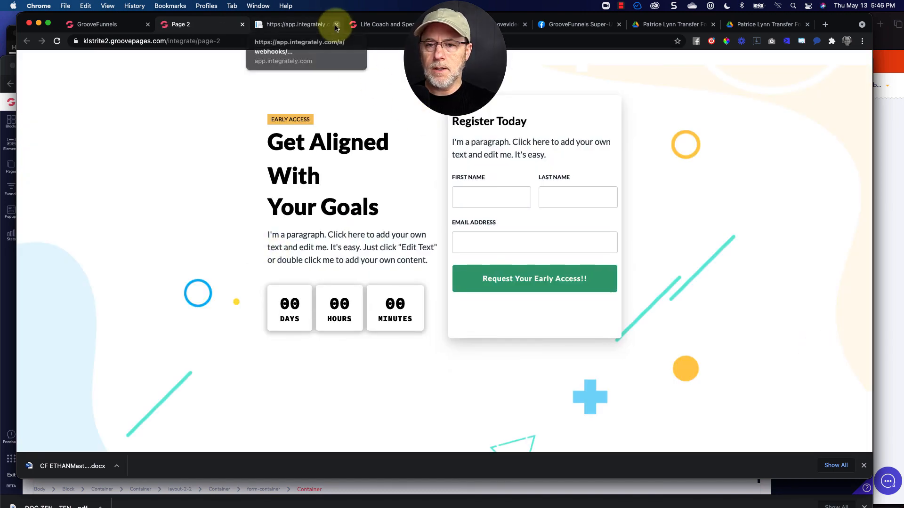
Close the webhook tab and autofill the live form's name and email fields with test contact details.
{"action": "left_click", "coordinate": [336, 24]}
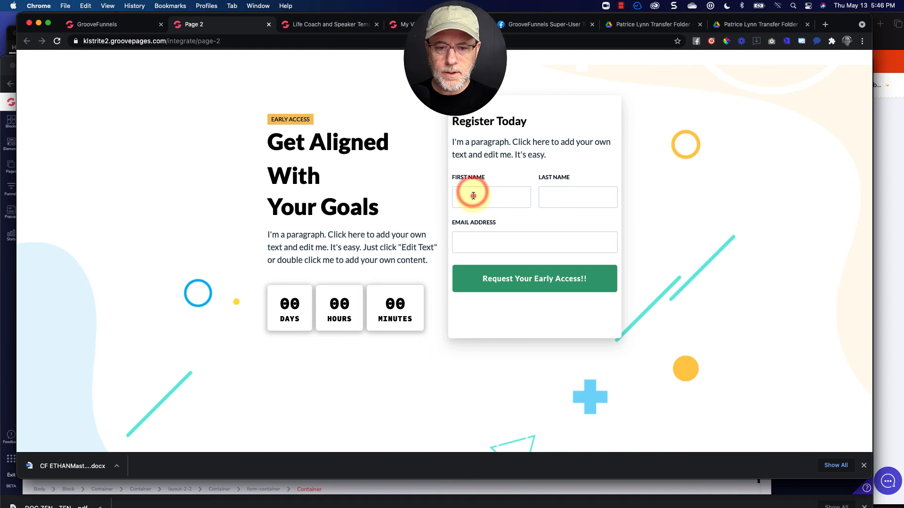
{"action": "left_click", "coordinate": [473, 195]}
{"action": "left_click", "coordinate": [480, 242]}
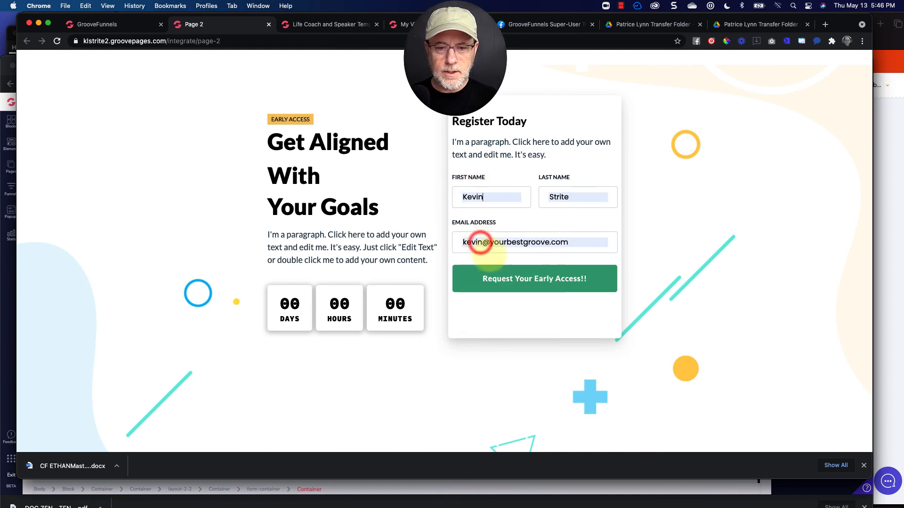